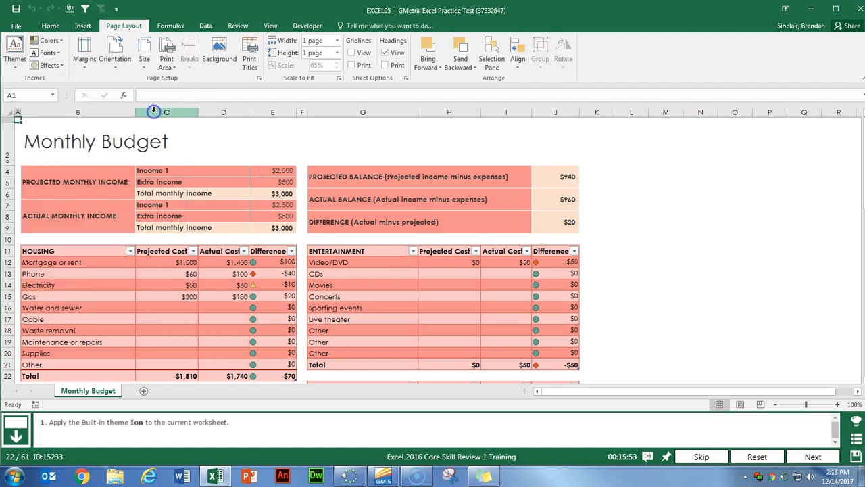
Save the Monthly Budget workbook as a PDF named EXCEL05 in the GMetrixTemplates folder, and continue to the next task
click(813, 456)
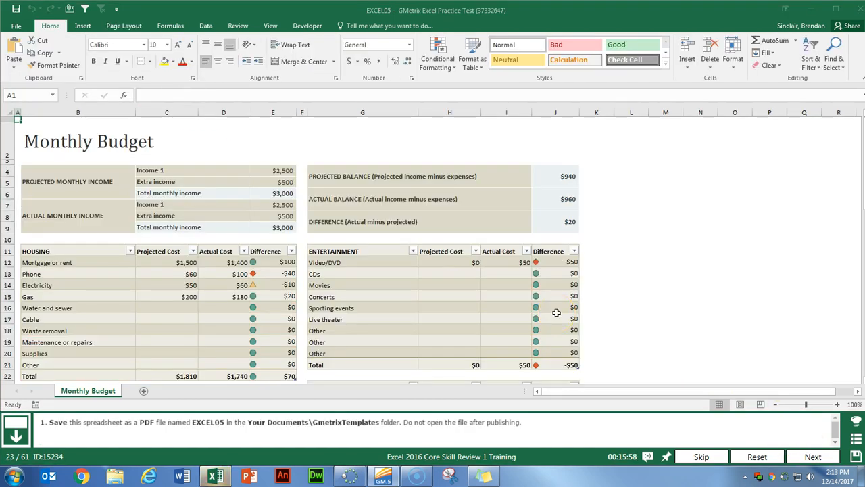
click(485, 281)
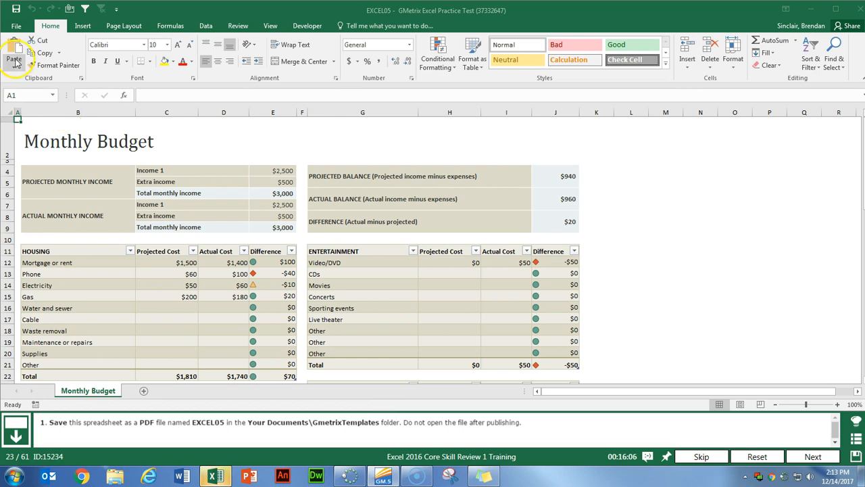
click(17, 26)
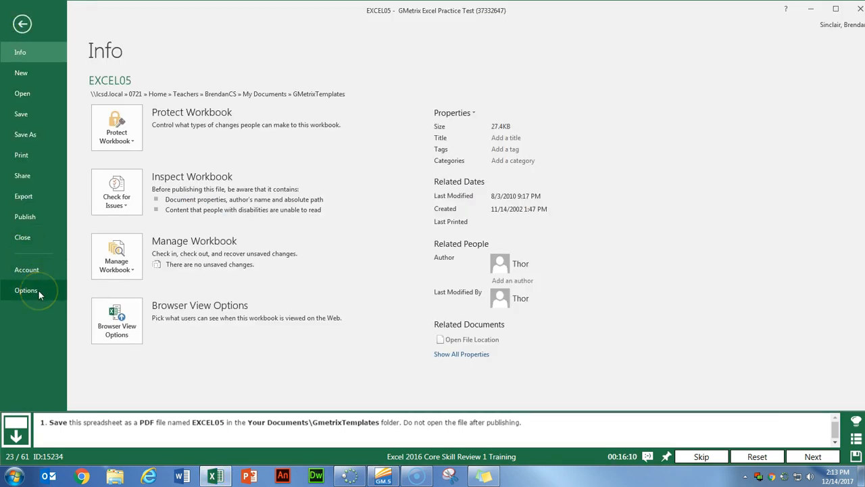
click(27, 134)
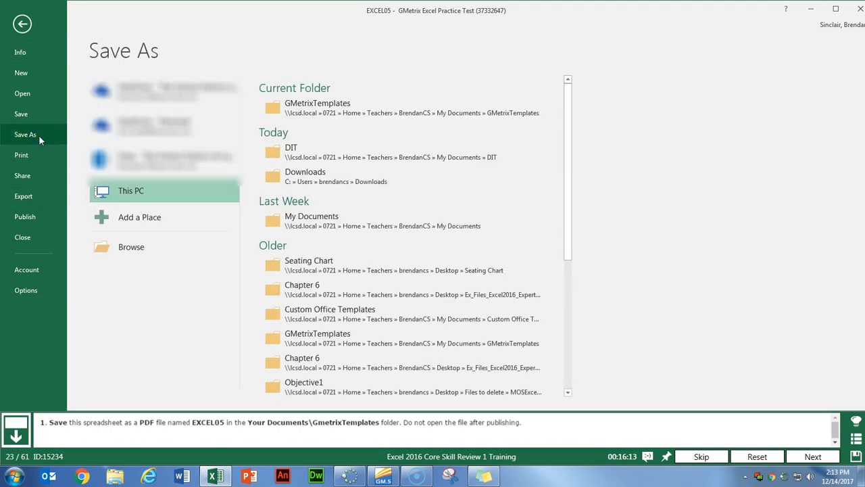
click(139, 194)
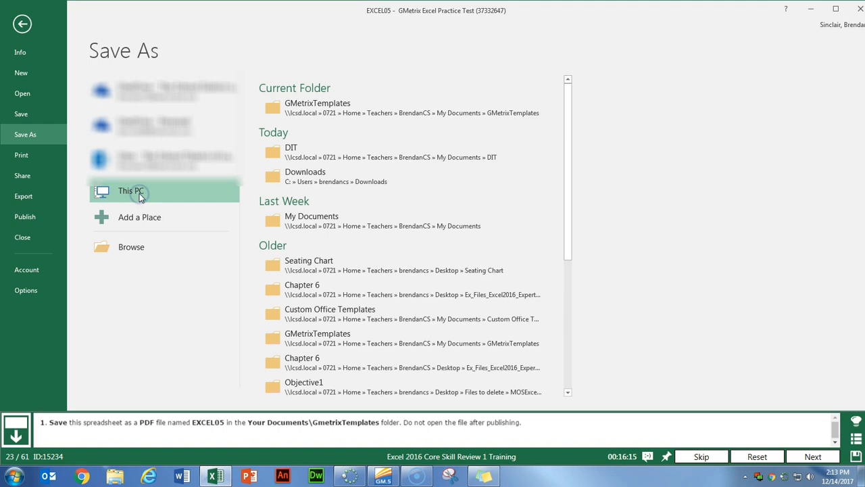
click(365, 110)
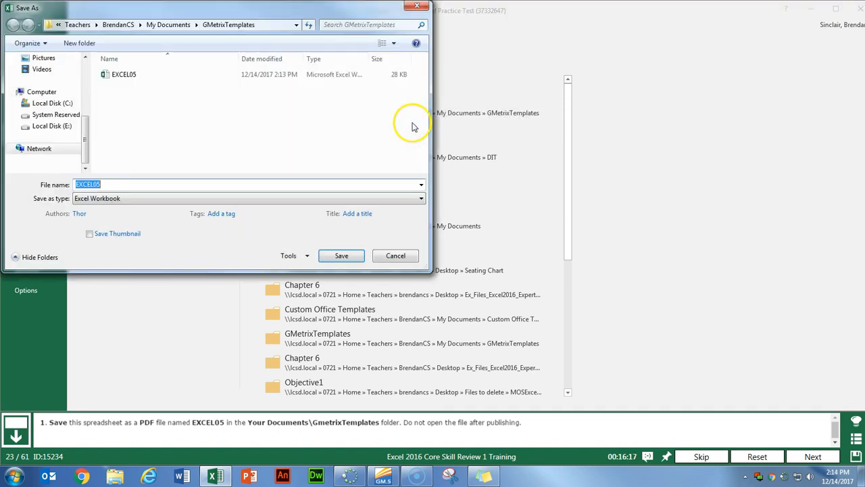
drag(309, 10, 427, 27)
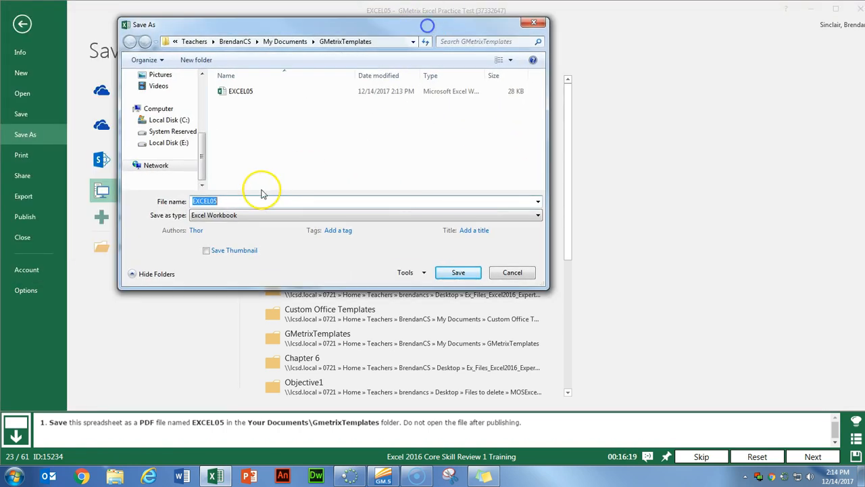
click(300, 217)
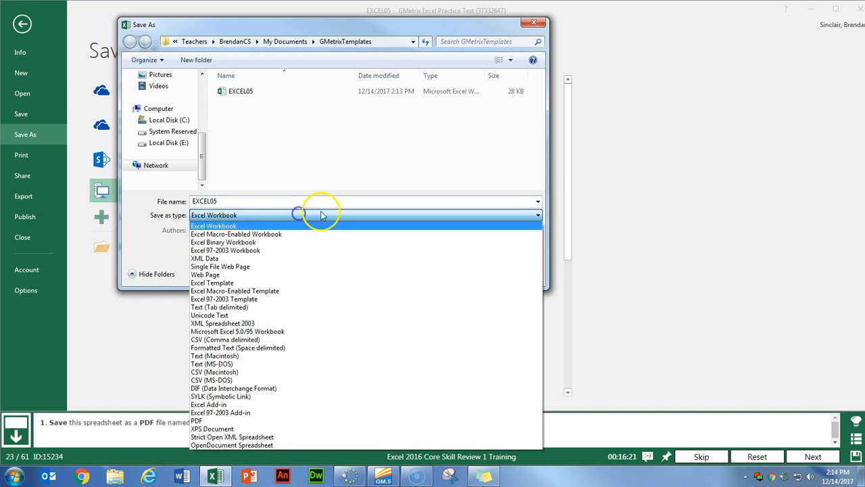
click(285, 421)
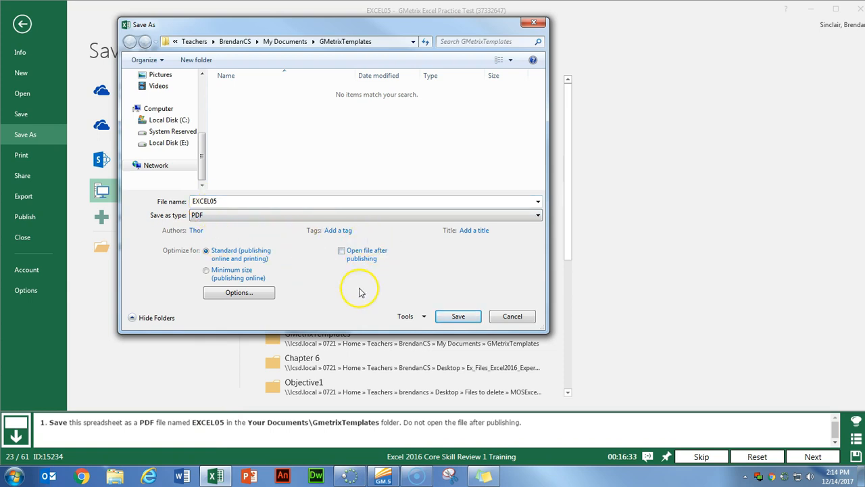
click(461, 316)
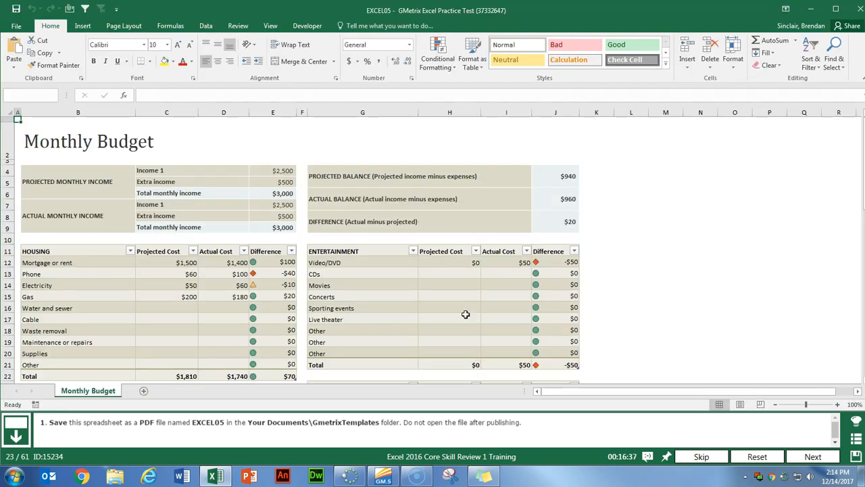
click(811, 457)
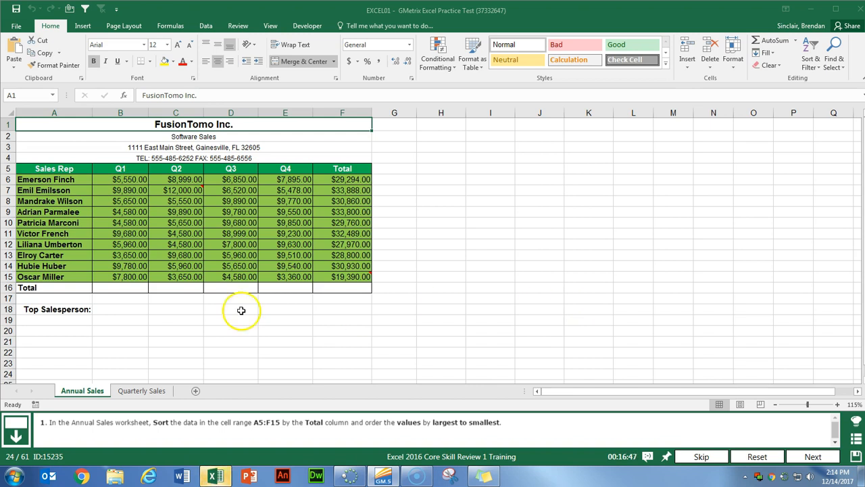
Sort the range A5:F15 on the Annual Sales sheet by Total values from largest to smallest, and continue to the next task
click(67, 168)
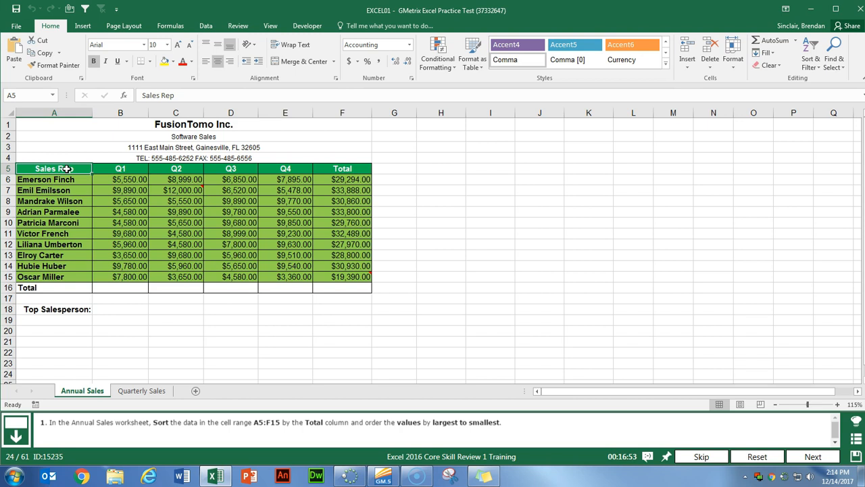
key(ctrl+shift+Right)
key(ctrl+shift+Down)
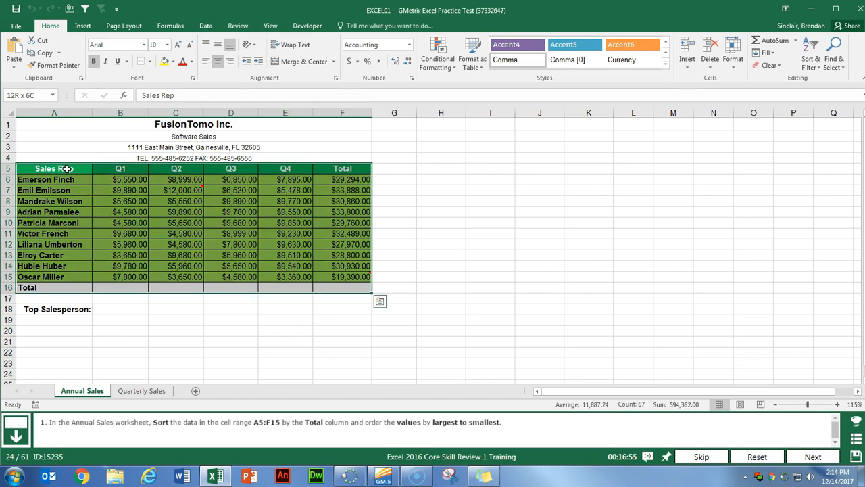
key(shift+Up)
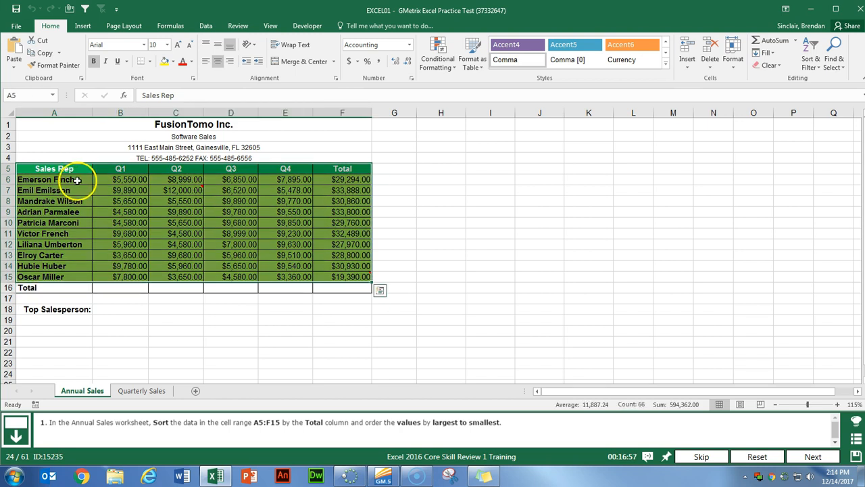
click(206, 26)
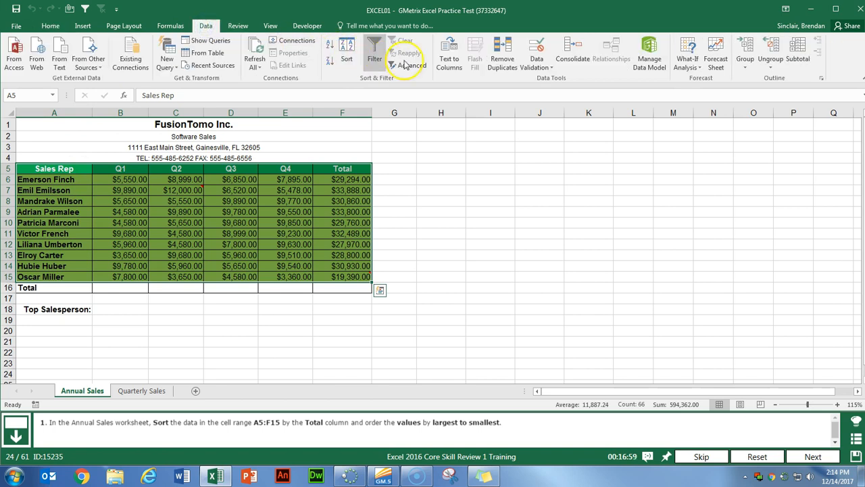
click(346, 54)
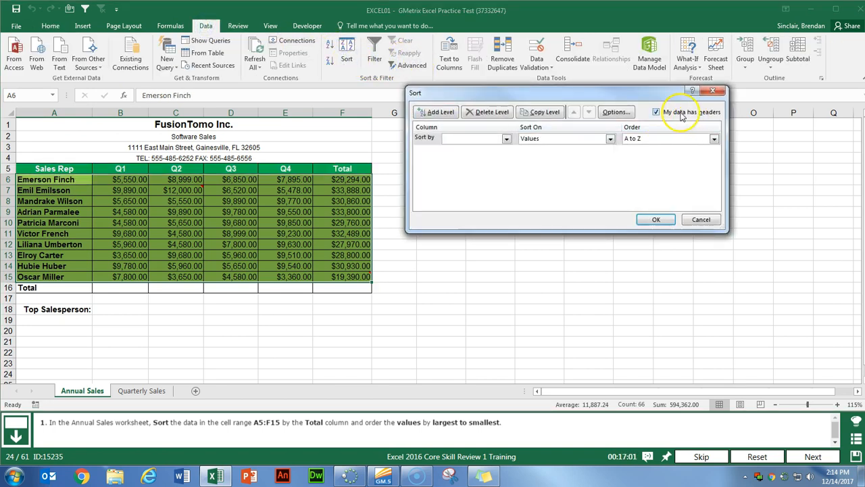
click(506, 138)
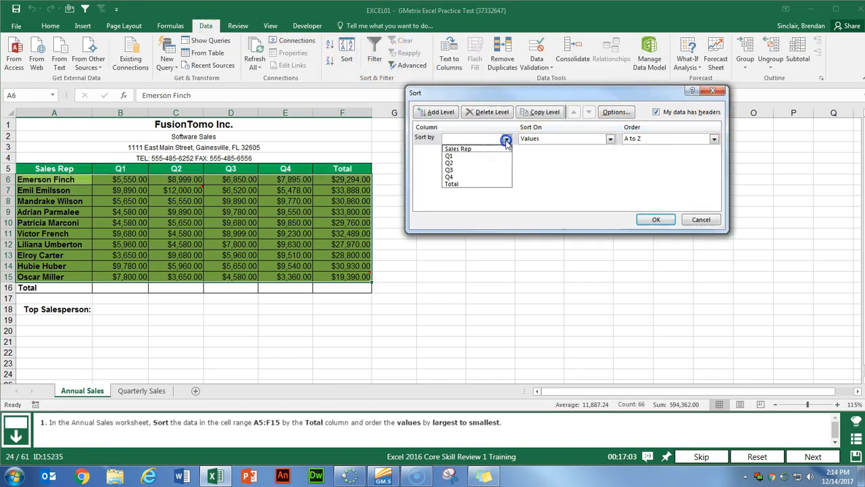
click(481, 184)
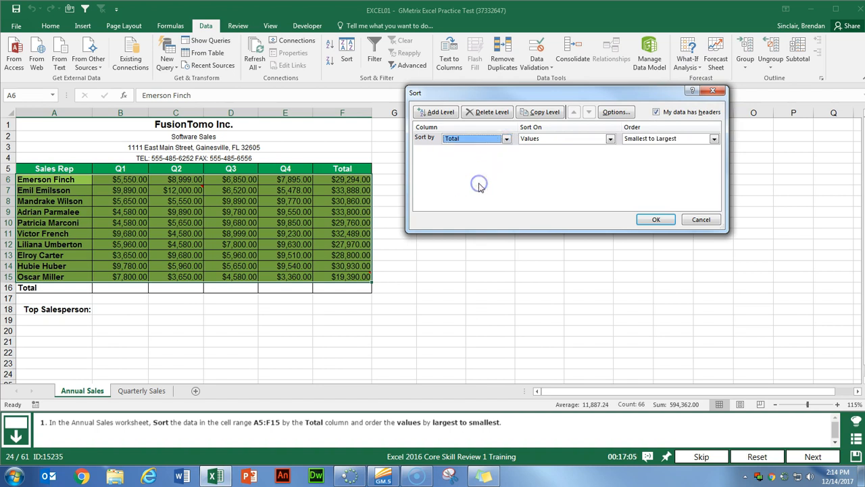
click(680, 140)
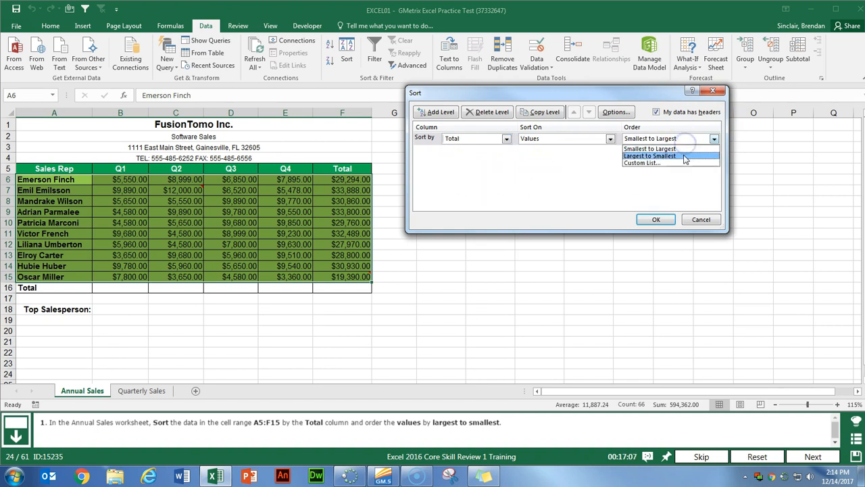
click(666, 156)
click(663, 223)
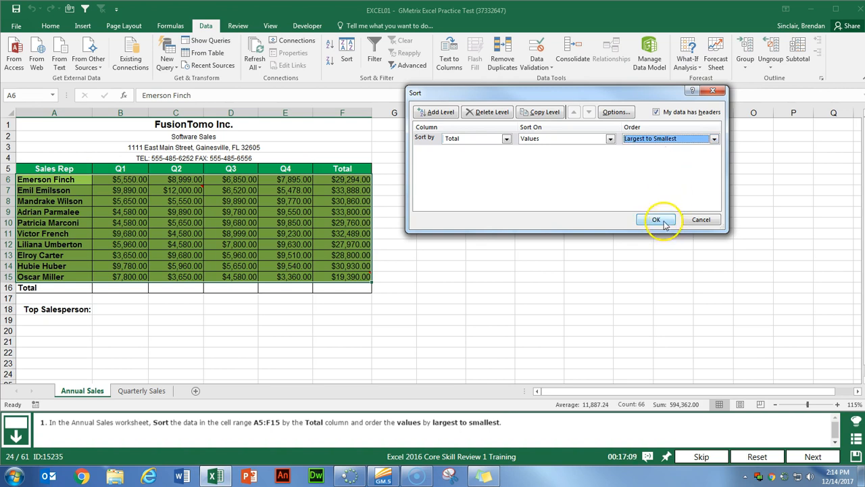
click(812, 457)
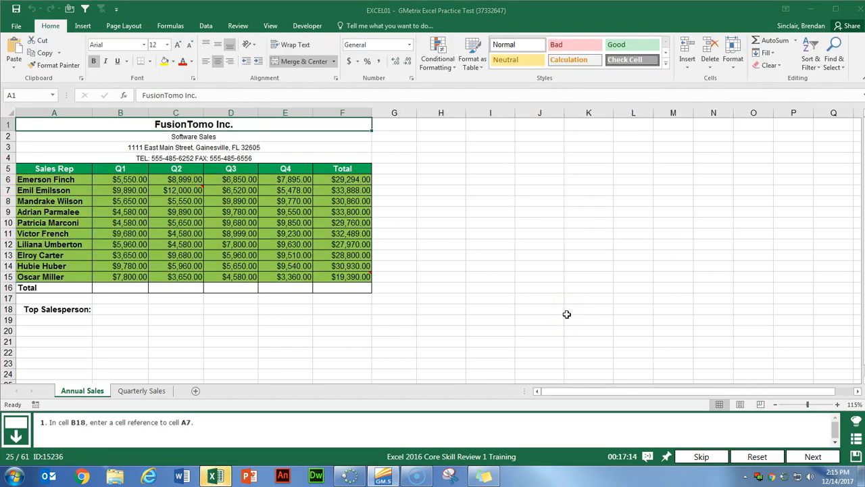
Enter a reference to cell A7 in cell B18 beside Top Salesperson, and continue to the next task
click(127, 309)
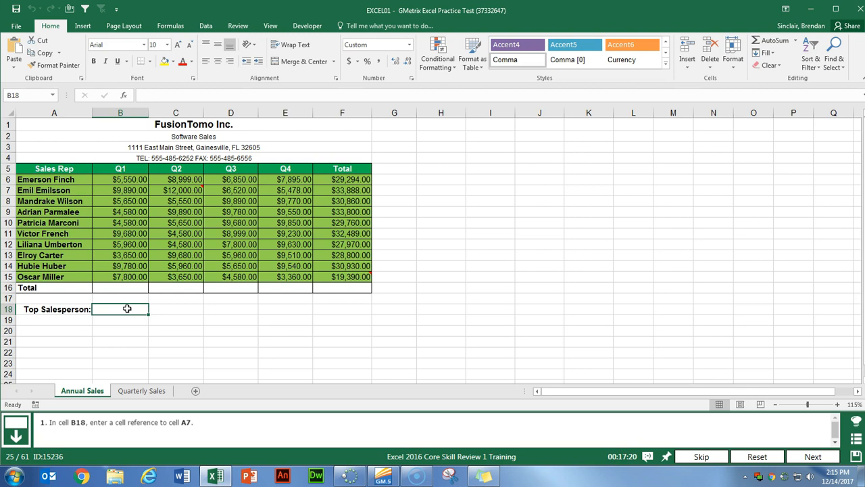
text(=)
click(73, 192)
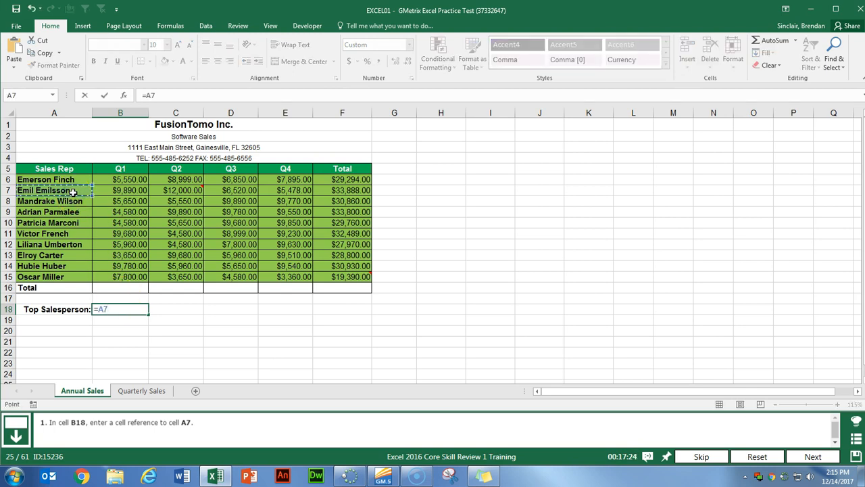
key(Return)
click(807, 456)
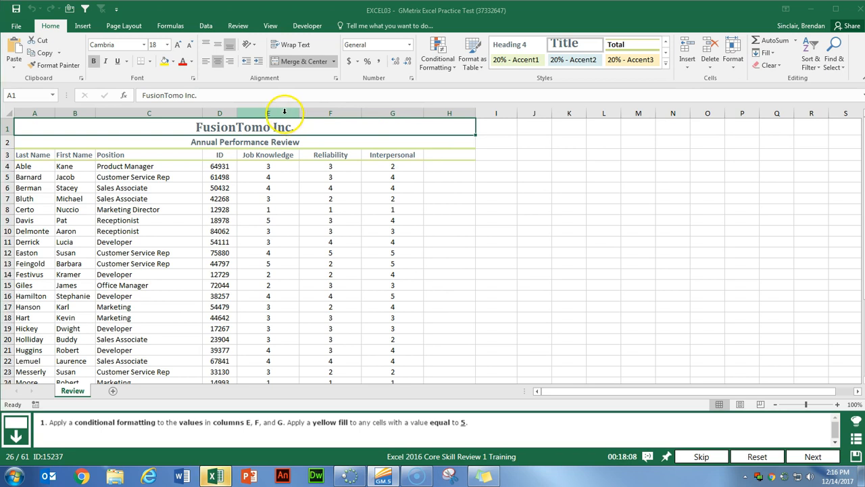
Set up an Equal To highlight rule with the value 5 for columns E, F and G of the Review sheet
drag(281, 113, 396, 112)
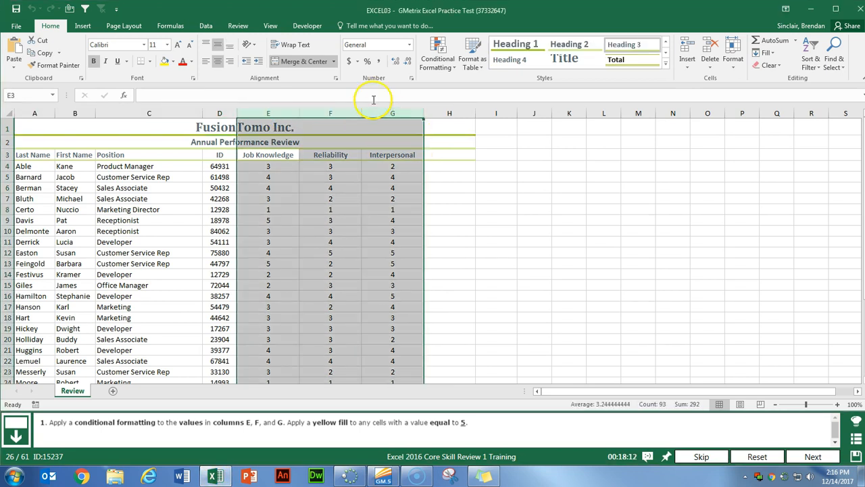
click(445, 68)
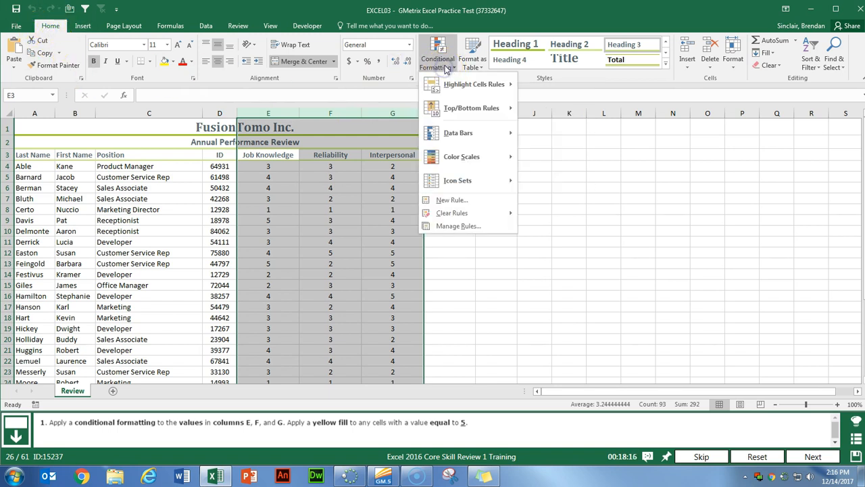
mouse_move(487, 84)
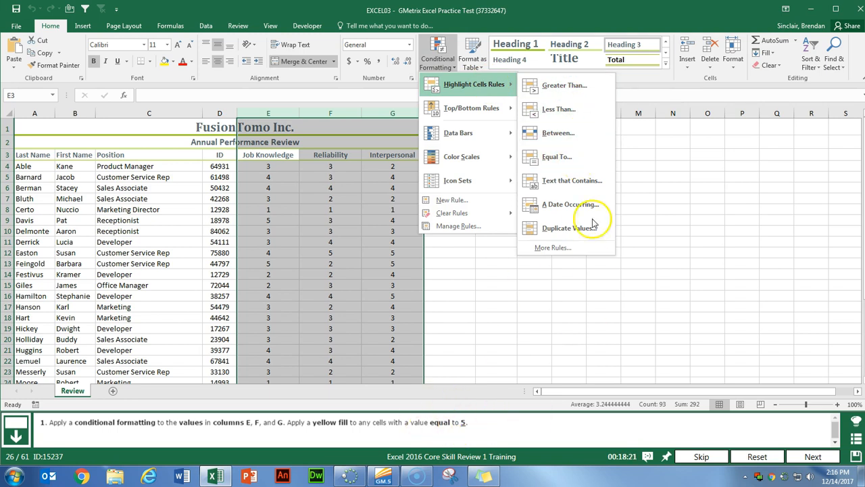
click(567, 157)
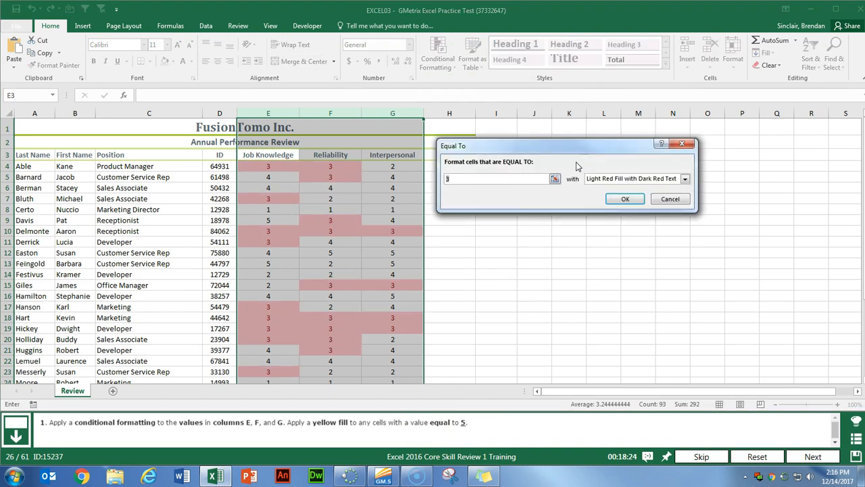
text(5)
Give the Equal To rule a custom format with a yellow fill, apply it, and continue to the next task
click(647, 180)
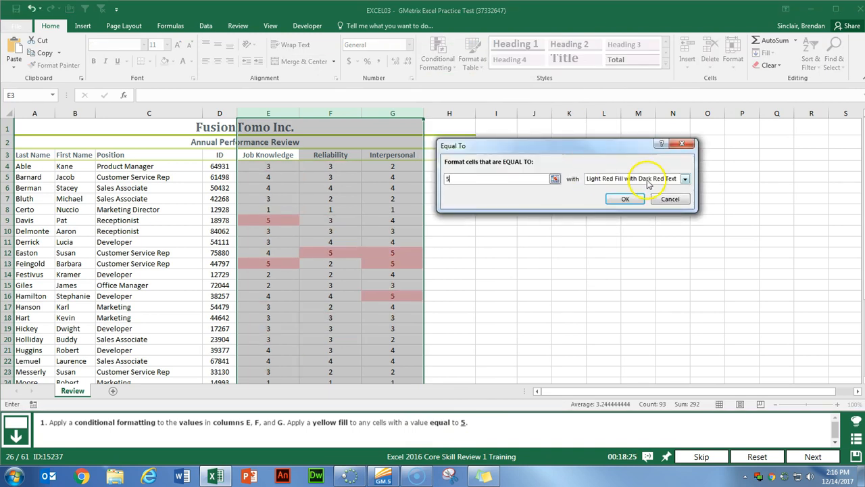
click(684, 179)
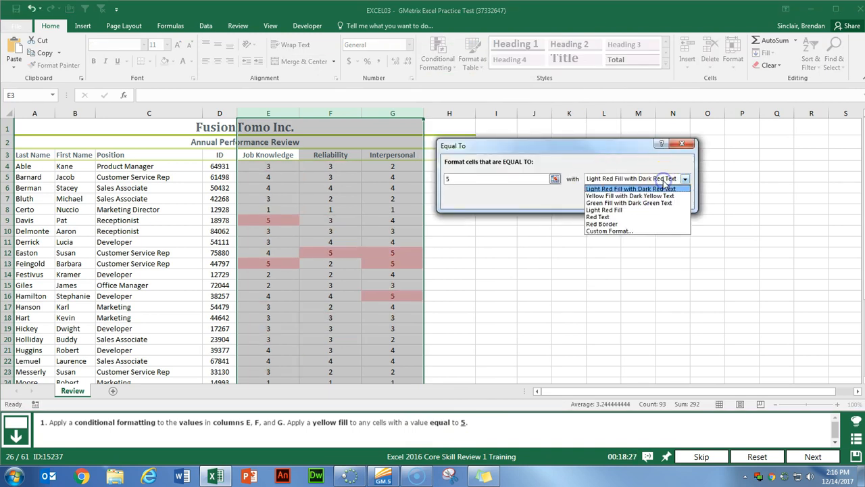
click(659, 231)
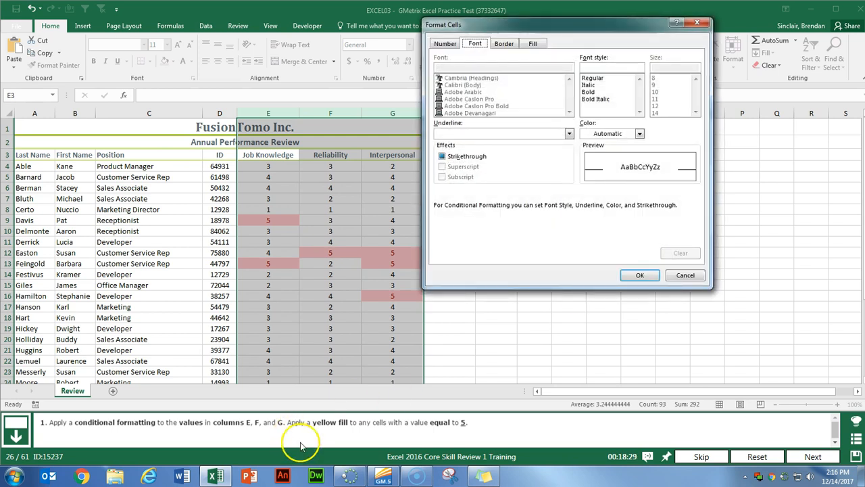
click(534, 43)
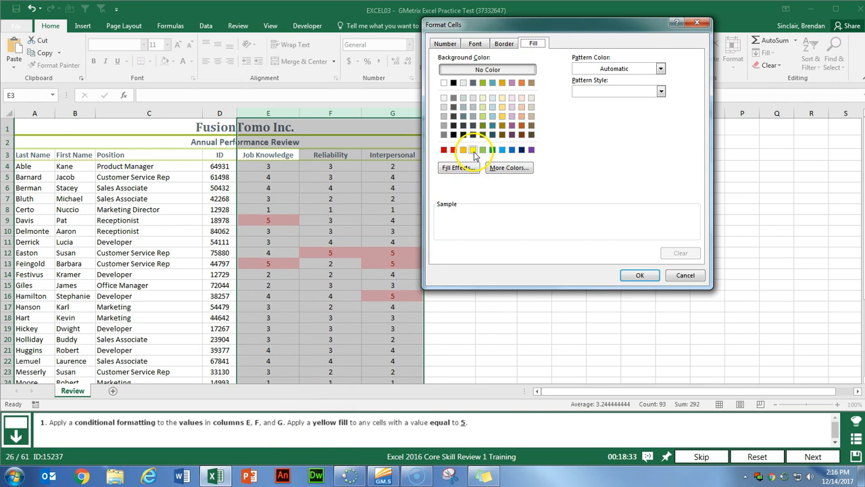
click(473, 149)
click(642, 275)
click(626, 200)
click(813, 458)
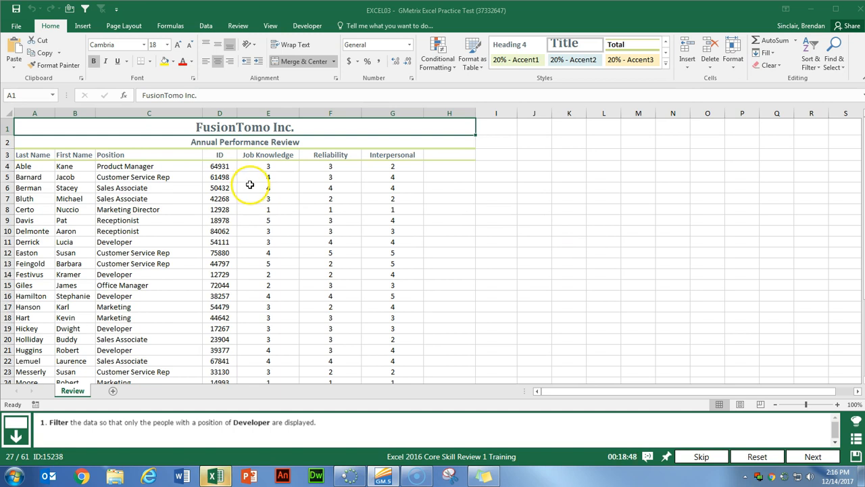
Turn on filtering for the header row 3 of the Review sheet
click(43, 155)
drag(42, 155, 437, 157)
click(438, 156)
click(7, 155)
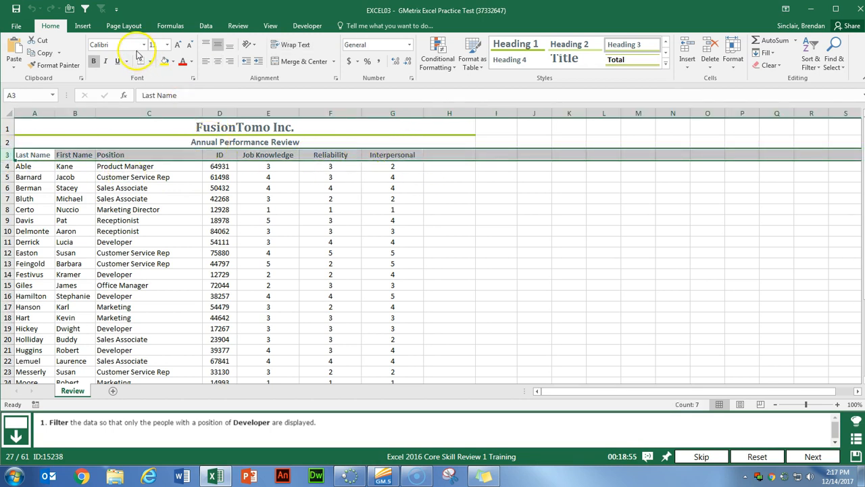
click(91, 27)
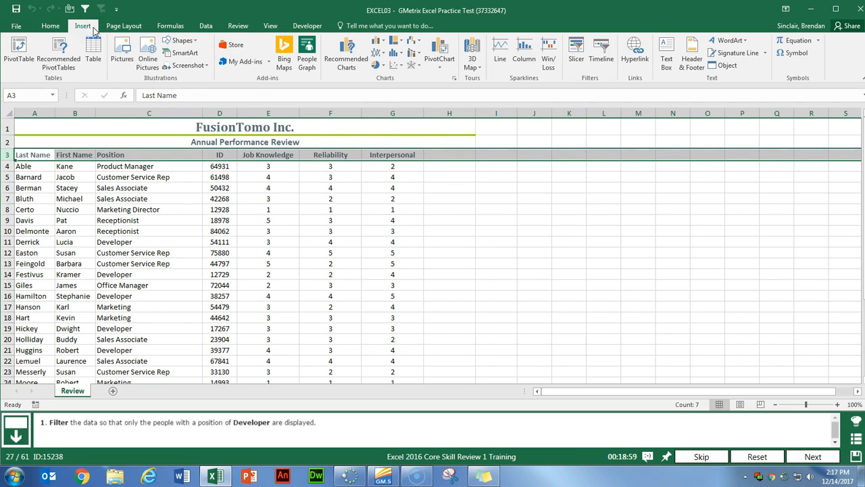
click(207, 26)
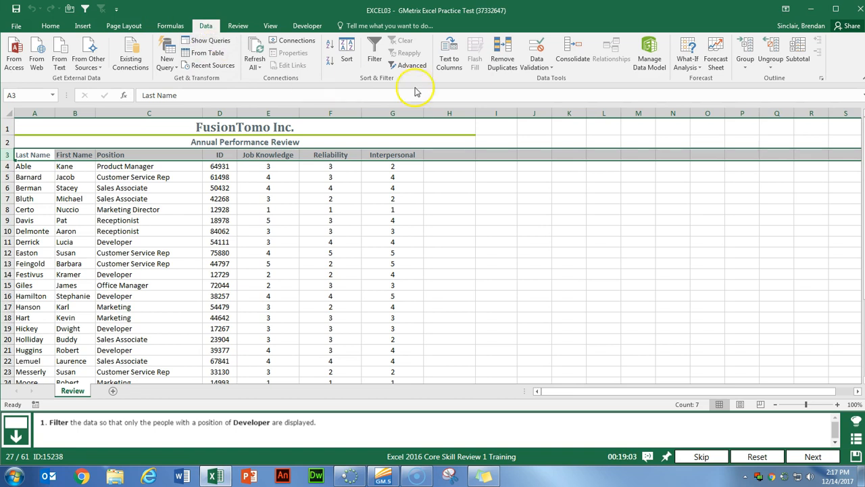
click(379, 63)
click(211, 188)
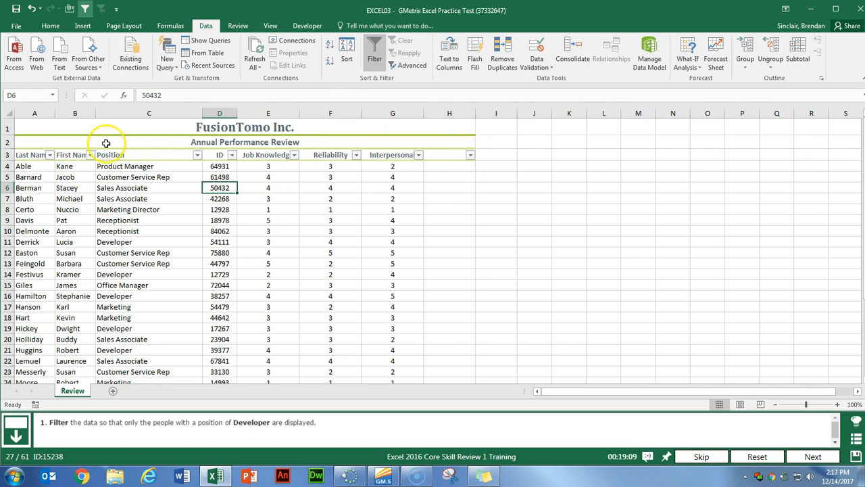
Filter the Position column to show only Developer, and continue to the next task
click(137, 154)
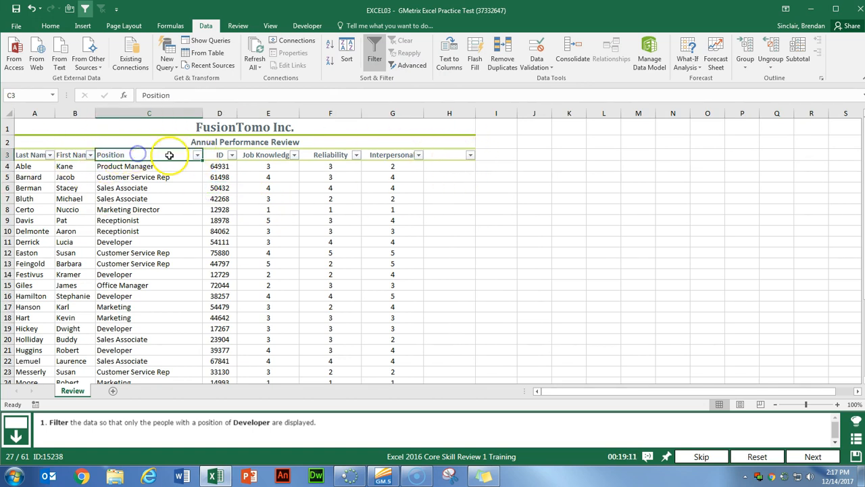
click(196, 155)
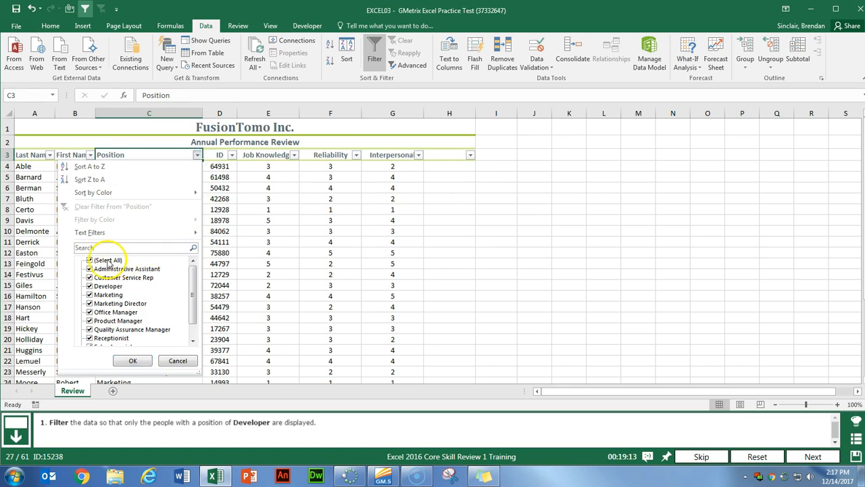
click(108, 261)
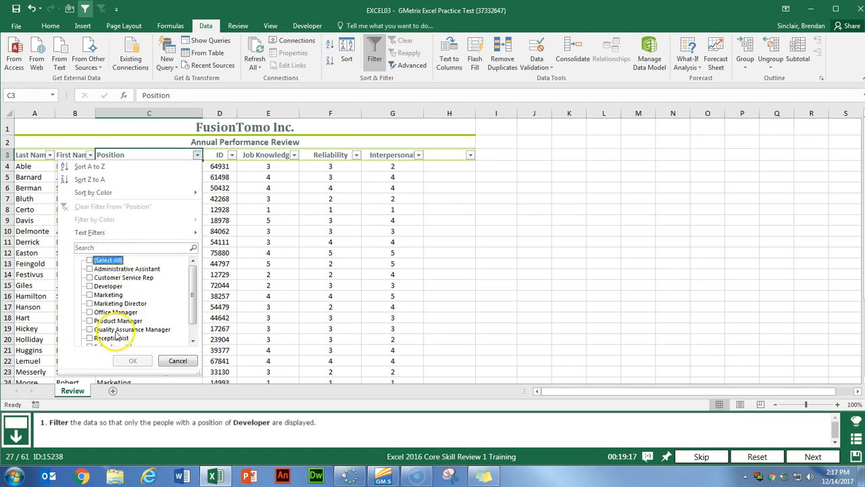
scroll(194, 289, down, 1)
scroll(192, 284, up, 1)
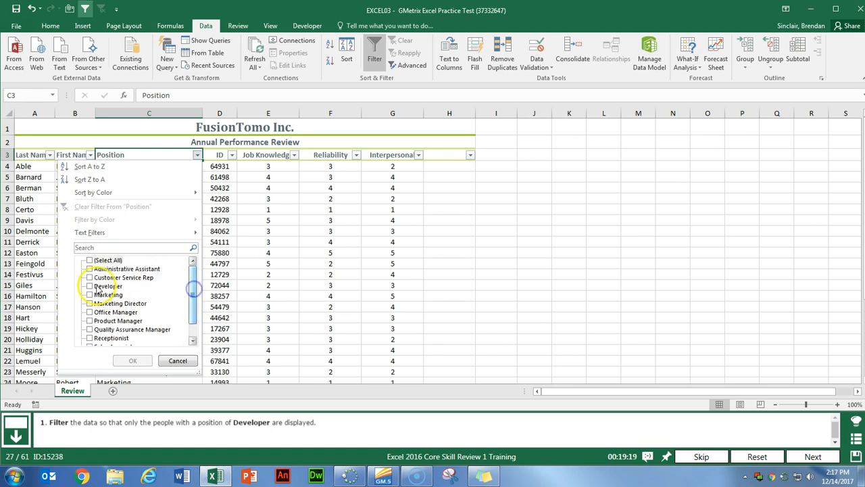
click(100, 287)
click(139, 358)
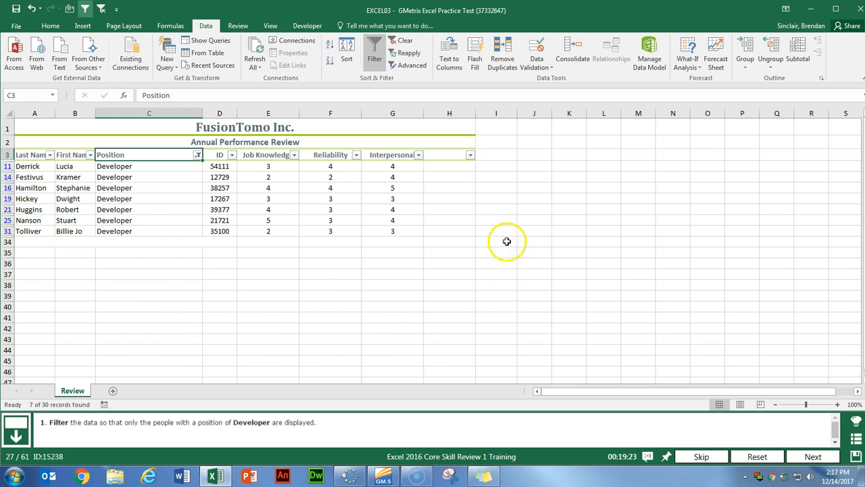
click(813, 456)
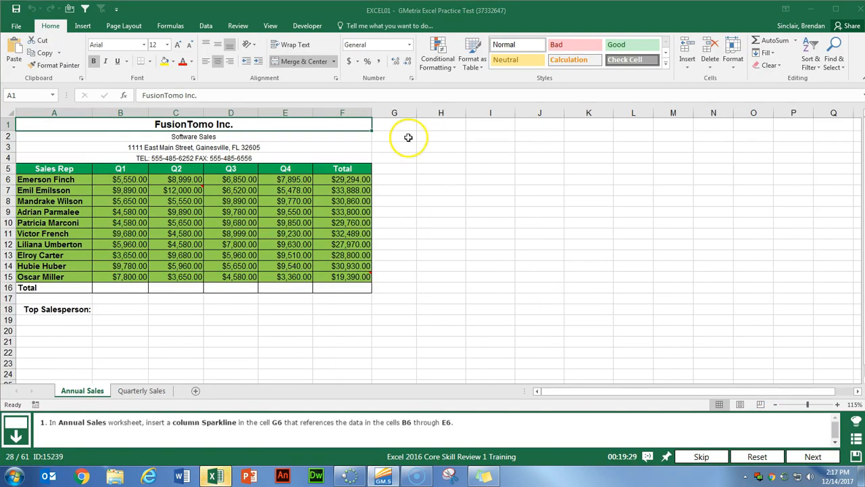
Insert a column Sparkline in cell G6 of the Annual Sales sheet using data range B6:E6, and continue to the next task
click(392, 180)
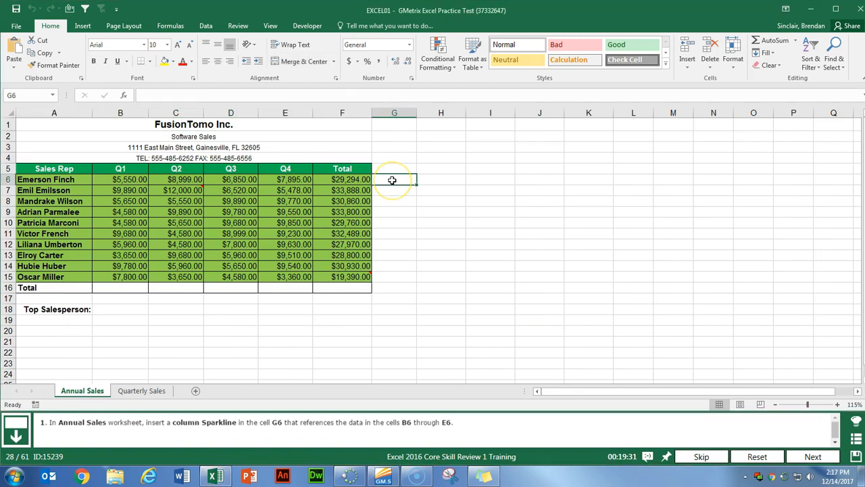
click(87, 28)
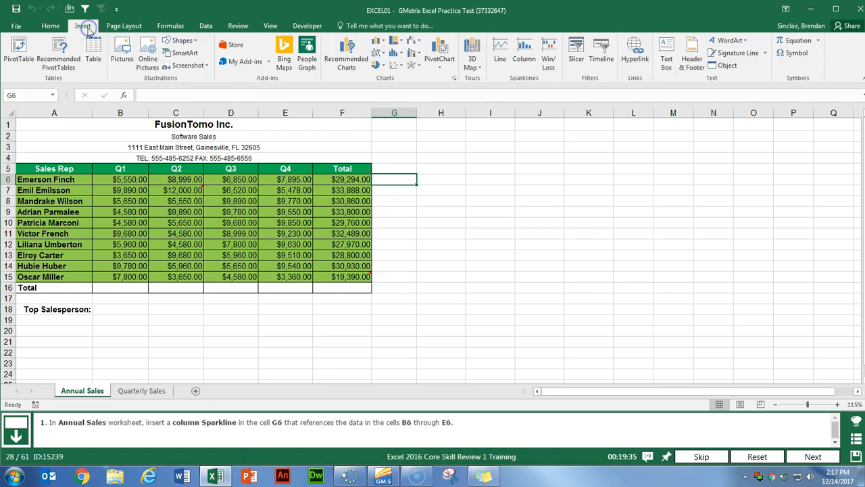
click(523, 67)
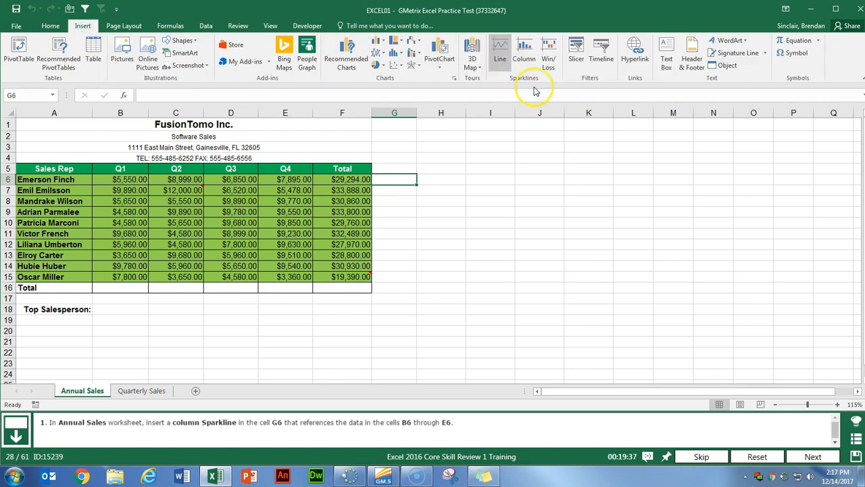
click(525, 67)
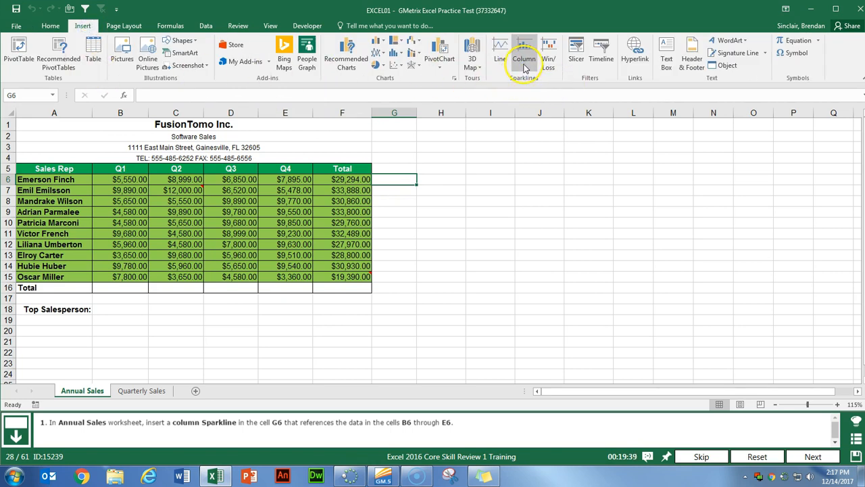
click(525, 66)
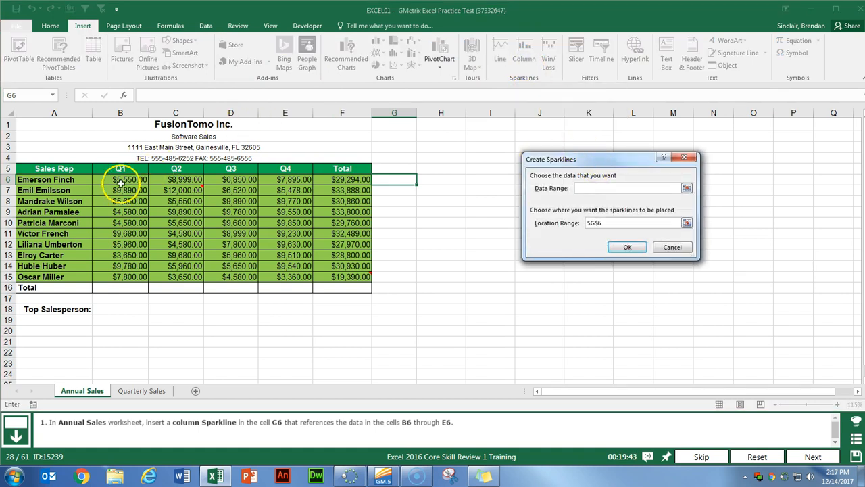
drag(120, 178, 299, 179)
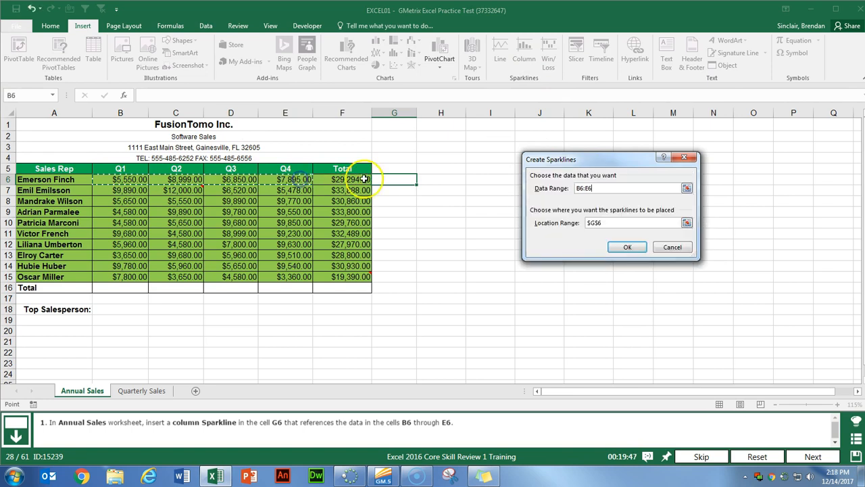
click(629, 249)
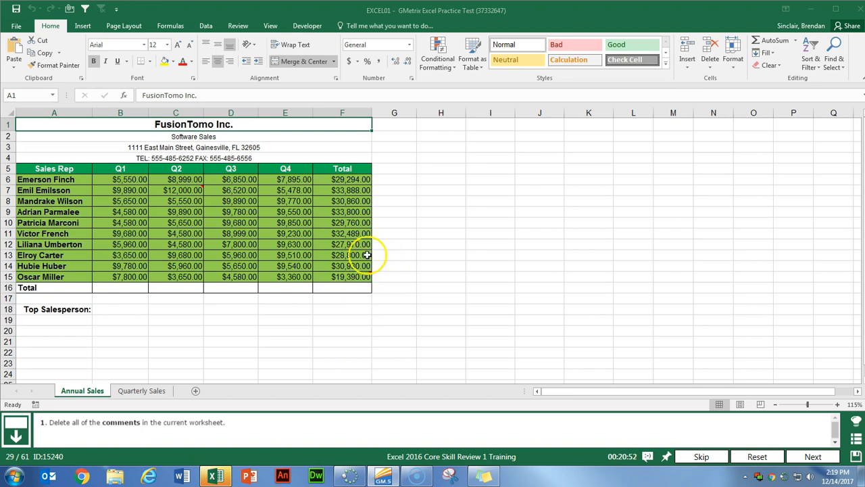
Show all comments on the Annual Sales sheet, delete each of them, switch the comment display off, and continue to the next task
mouse_move(367, 276)
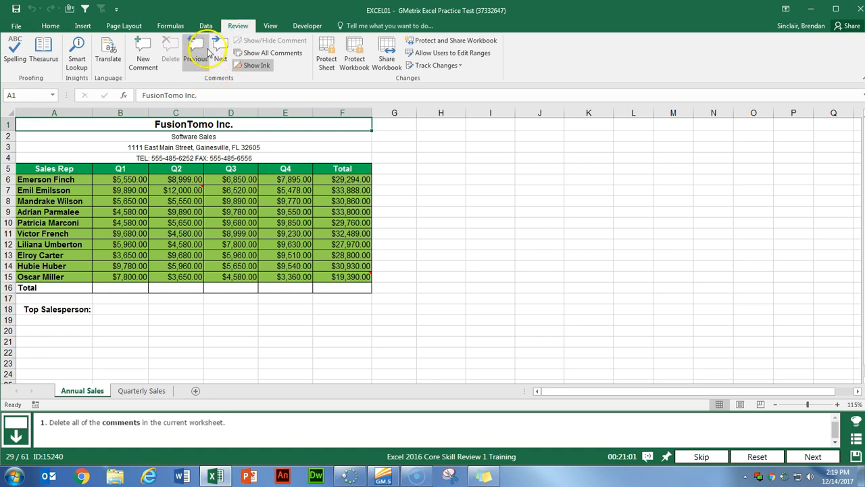
click(219, 50)
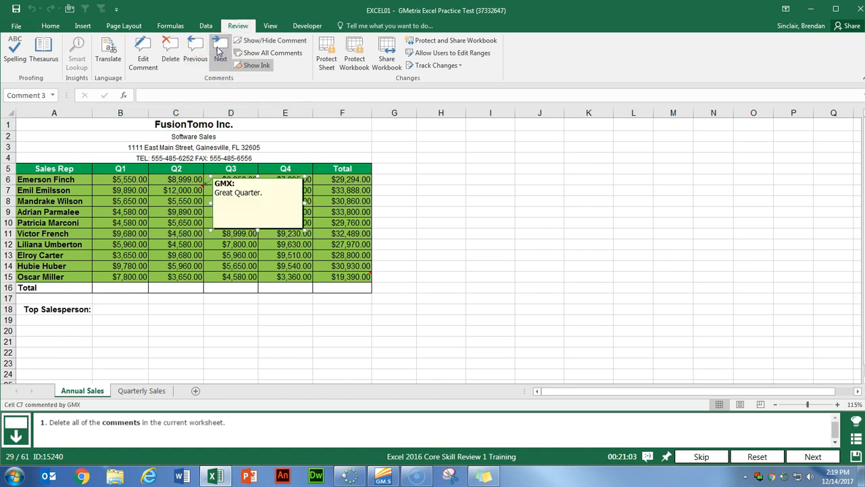
click(269, 53)
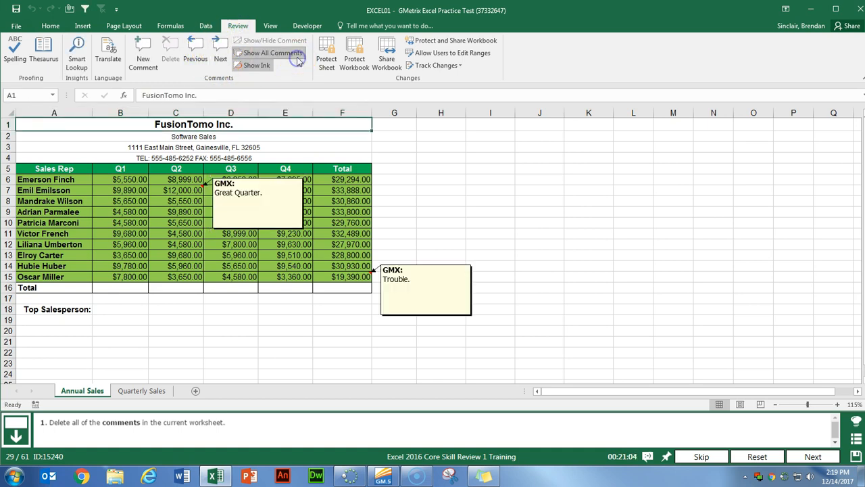
click(220, 62)
click(170, 46)
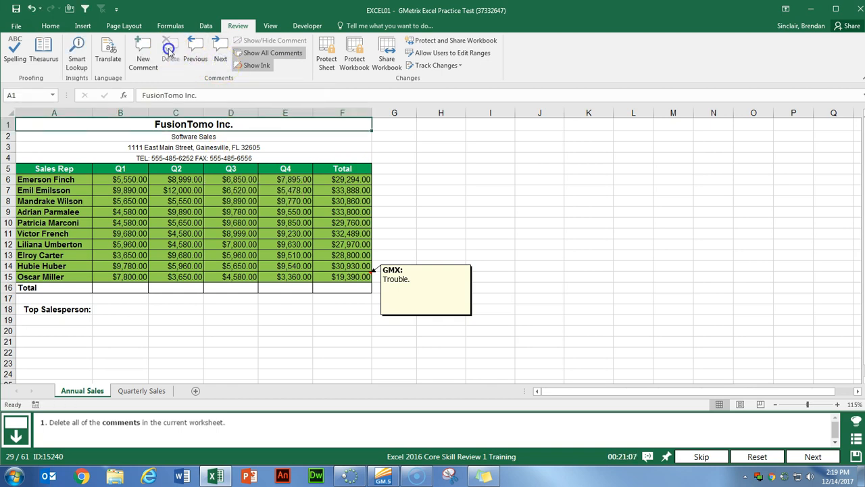
click(221, 61)
click(170, 49)
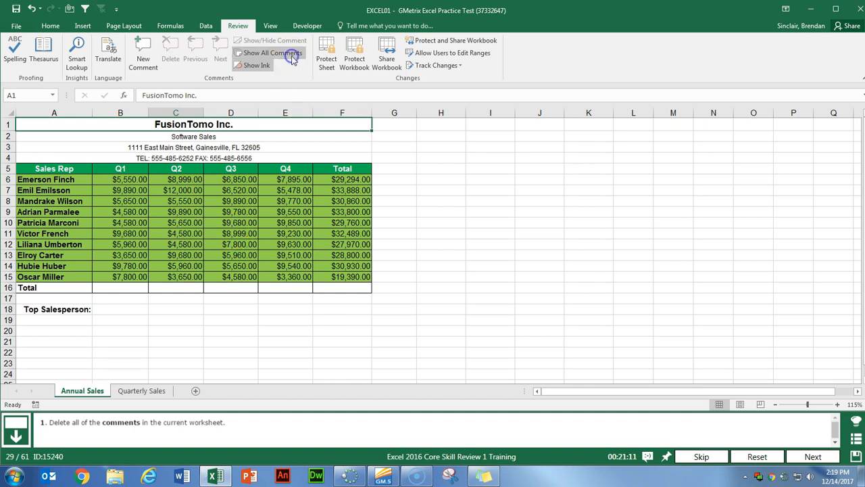
click(270, 53)
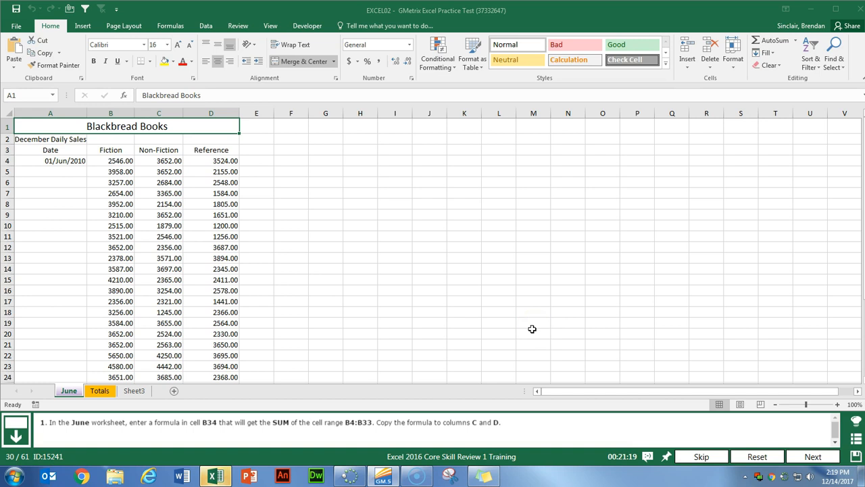
Enter an AutoSum formula for the range B4:B33 in cell B34 of the June worksheet
click(158, 323)
scroll(158, 324, down, 8)
click(115, 222)
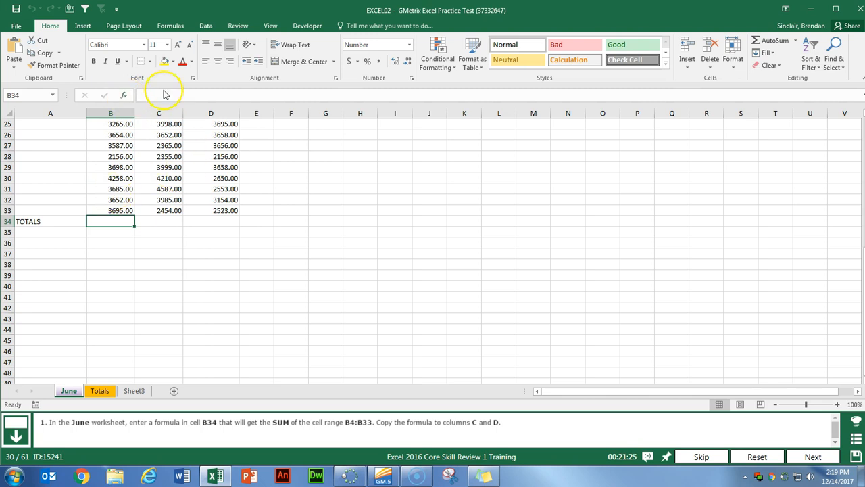
click(776, 40)
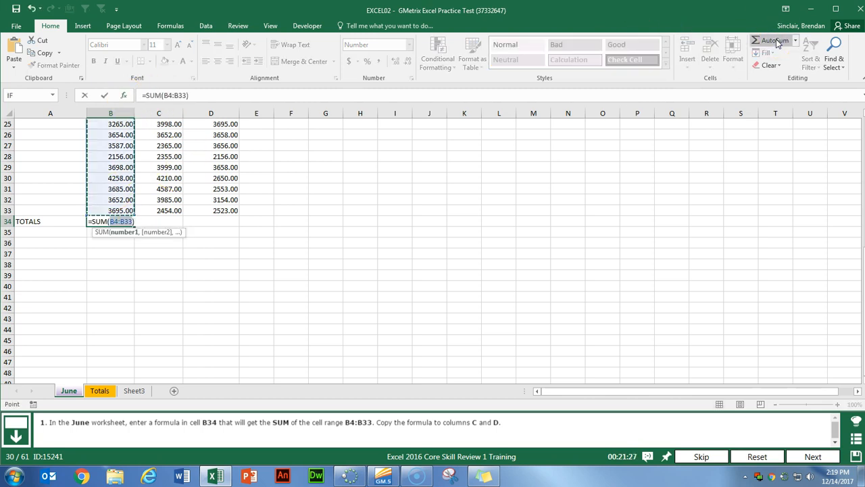
key(Return)
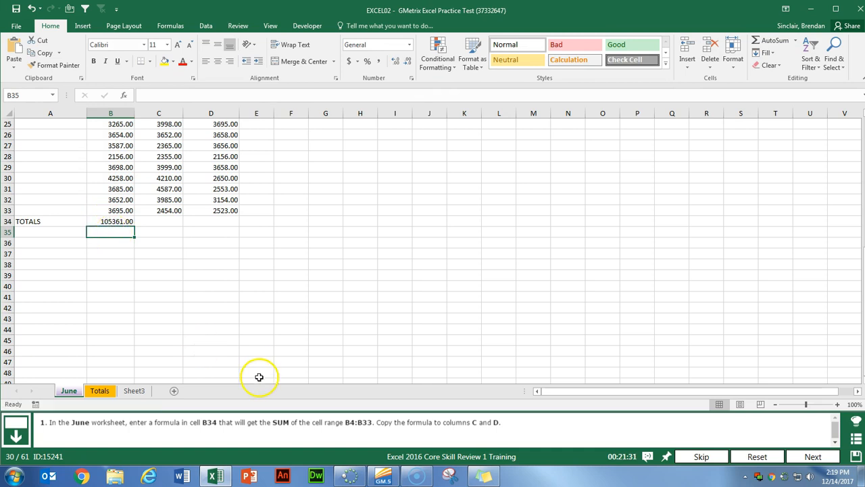
Copy the SUM formula from B34 across to C34 and D34, and continue to the next task
click(128, 223)
drag(135, 226, 232, 222)
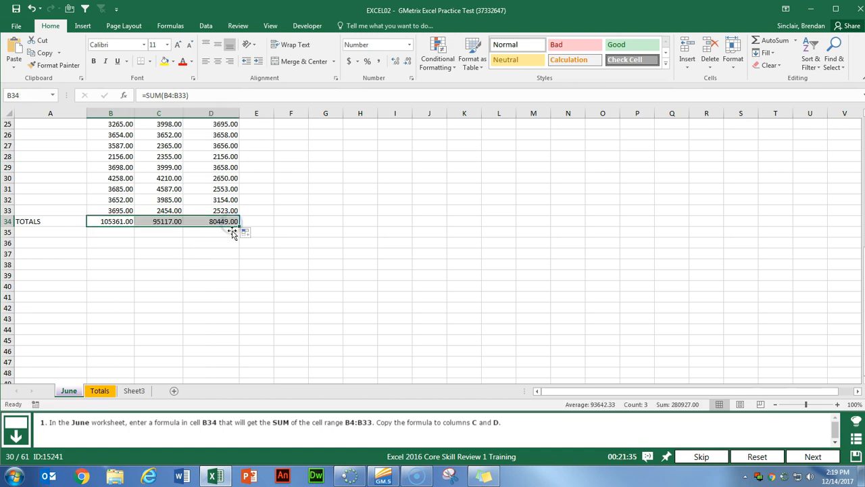
click(816, 457)
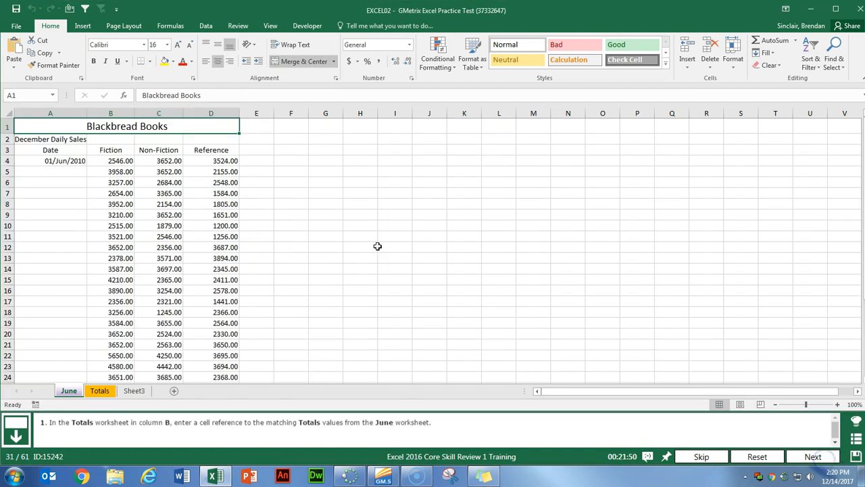
Enter a reference to June worksheet cell B34 in cell B2 of the Totals worksheet for Fiction
click(106, 392)
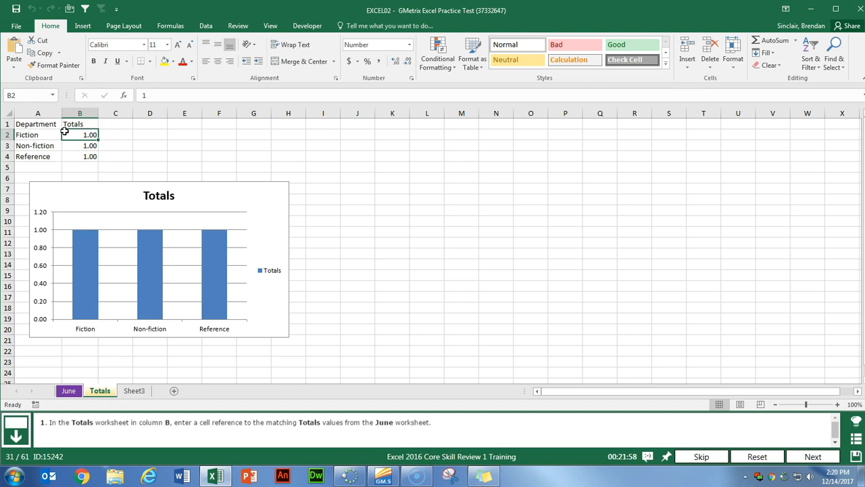
text(=)
click(68, 390)
scroll(103, 275, down, 4)
scroll(106, 274, up, 4)
scroll(113, 212, down, 6)
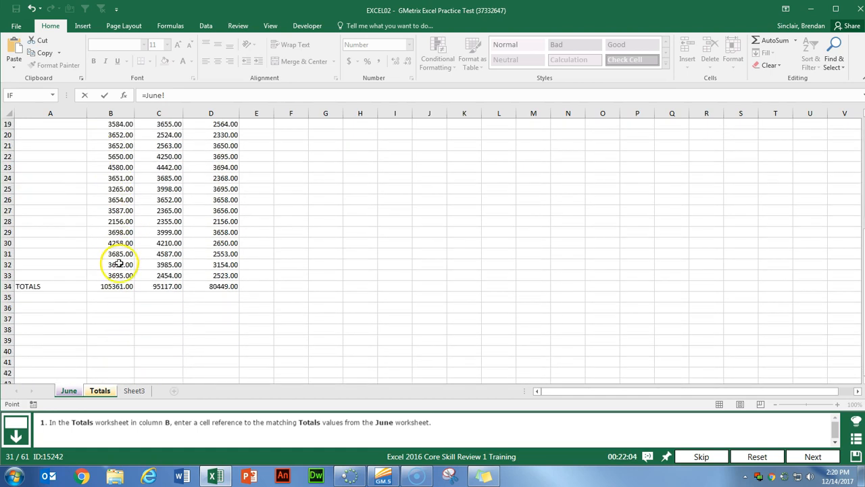
click(111, 285)
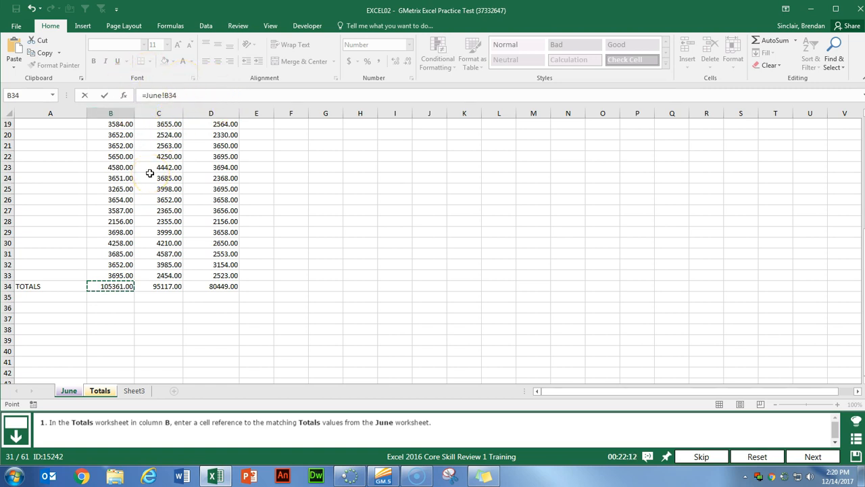
key(Return)
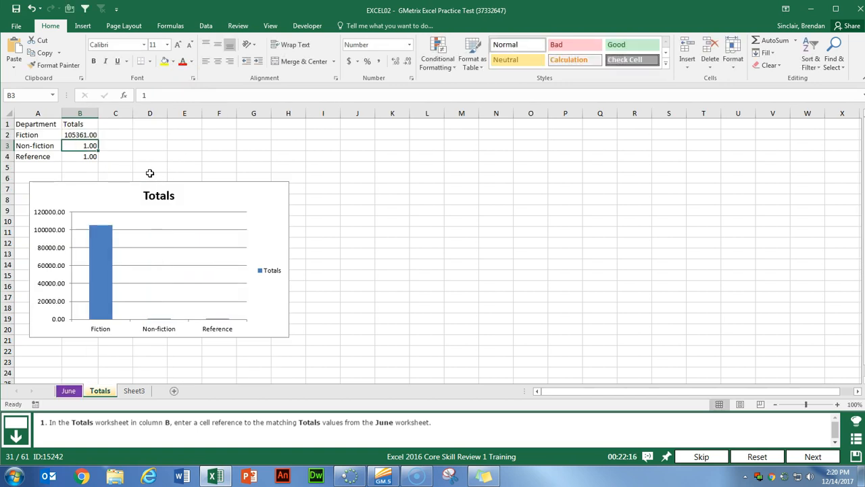
Enter a reference to June worksheet cell C34 in cell B3 of the Totals worksheet for Non-fiction
text(=)
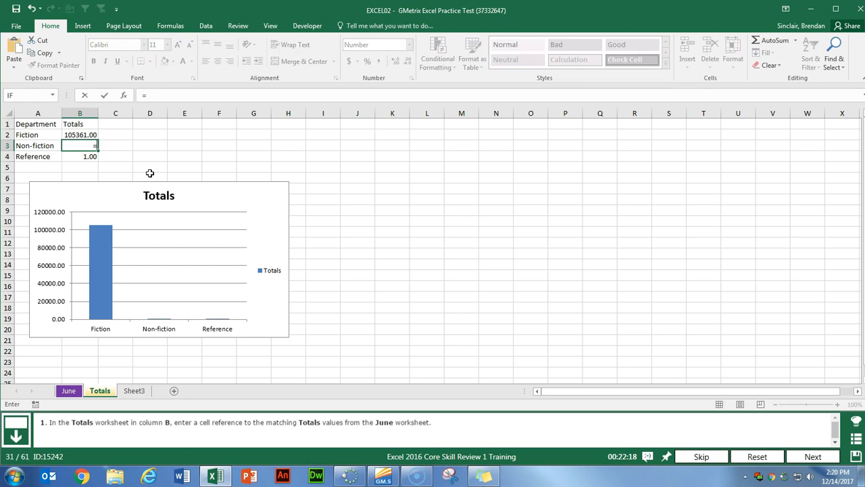
click(67, 391)
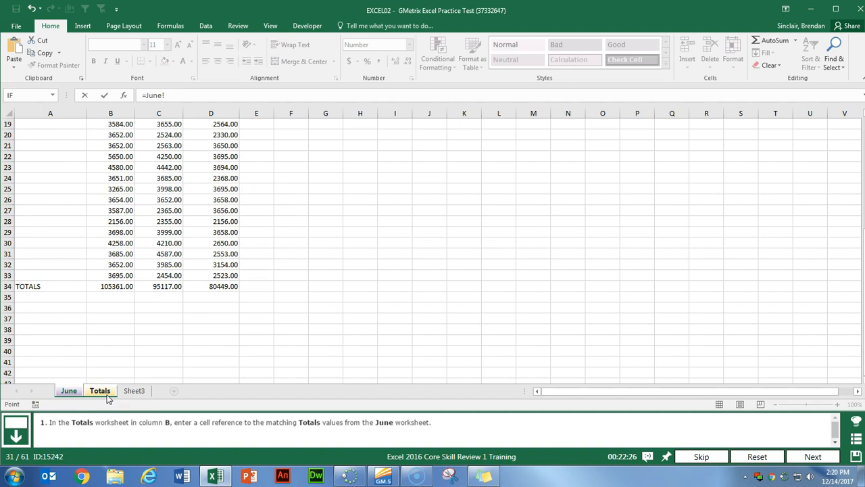
scroll(169, 237, up, 6)
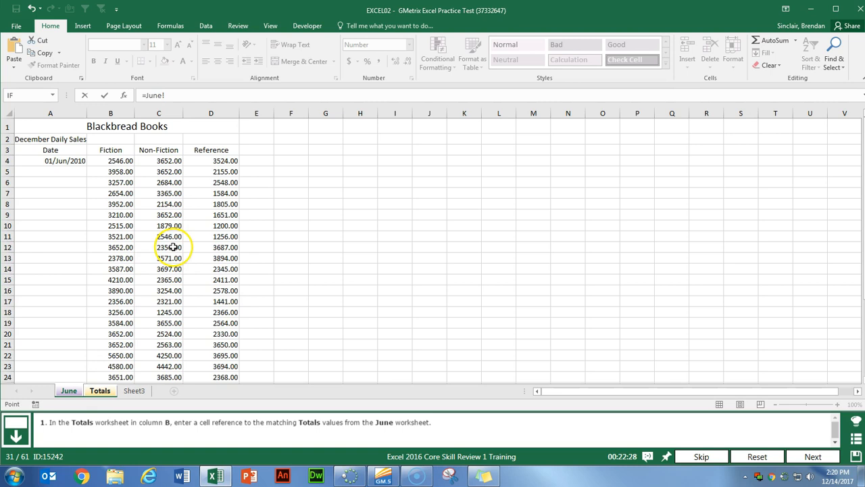
scroll(159, 162, down, 7)
click(162, 253)
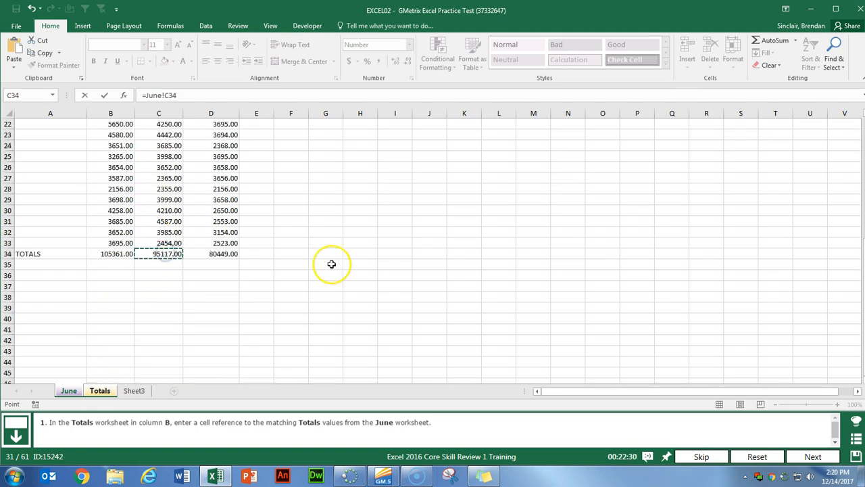
key(Return)
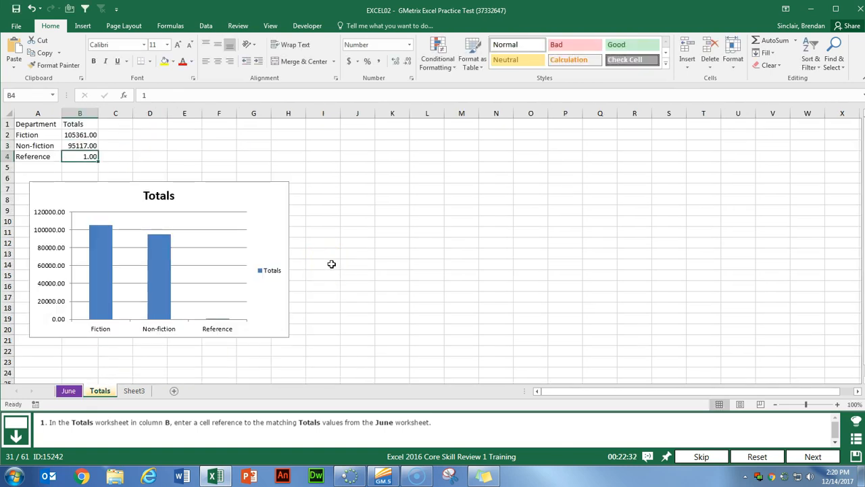
Enter a reference to June worksheet cell D34 in cell B4 of the Totals worksheet for Reference, and continue to the next task
text(=)
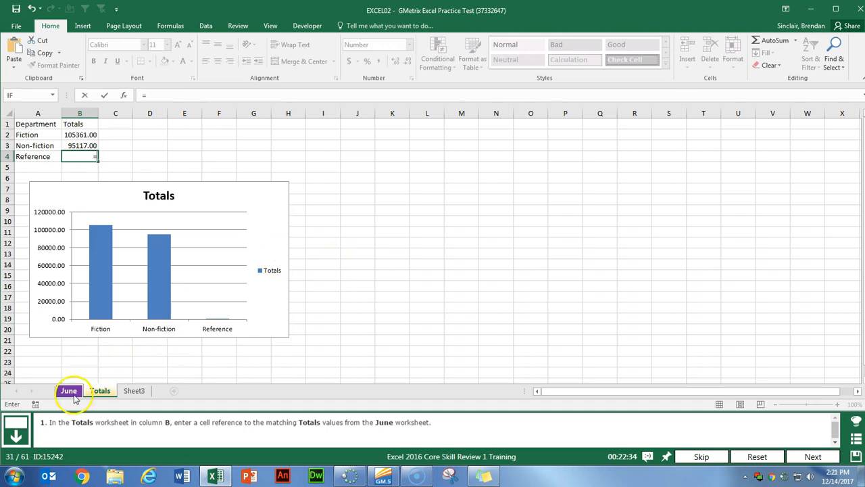
click(68, 391)
scroll(264, 174, down, 1)
click(221, 223)
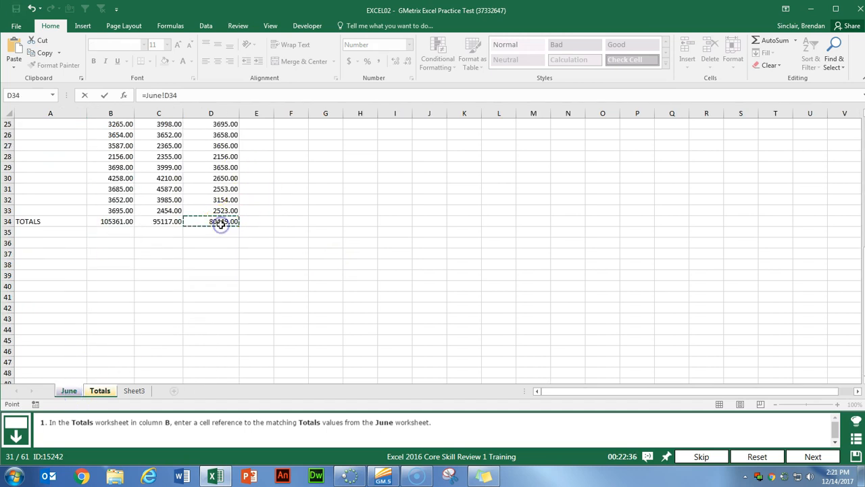
key(Return)
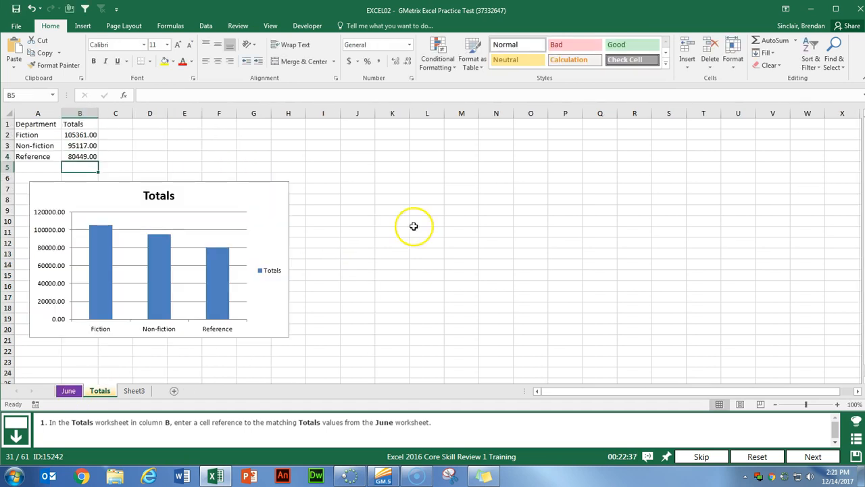
click(791, 457)
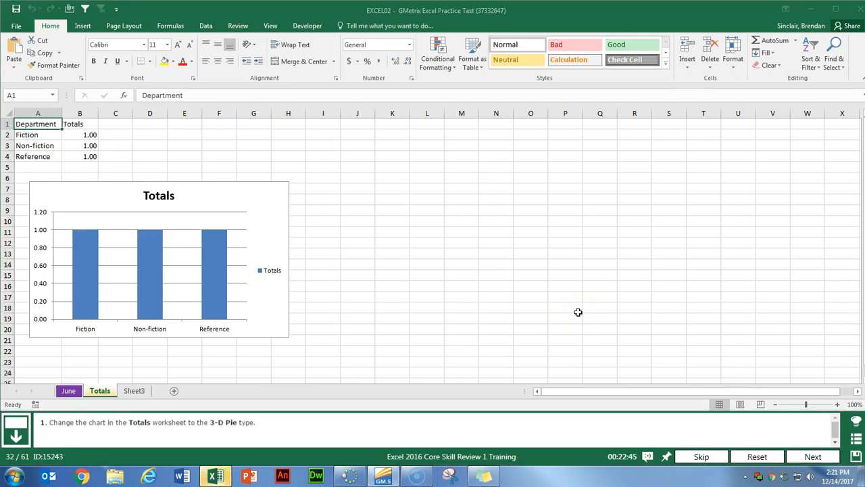
Change the column chart in the Totals worksheet to the 3-D Pie type, and continue to the next task
click(252, 204)
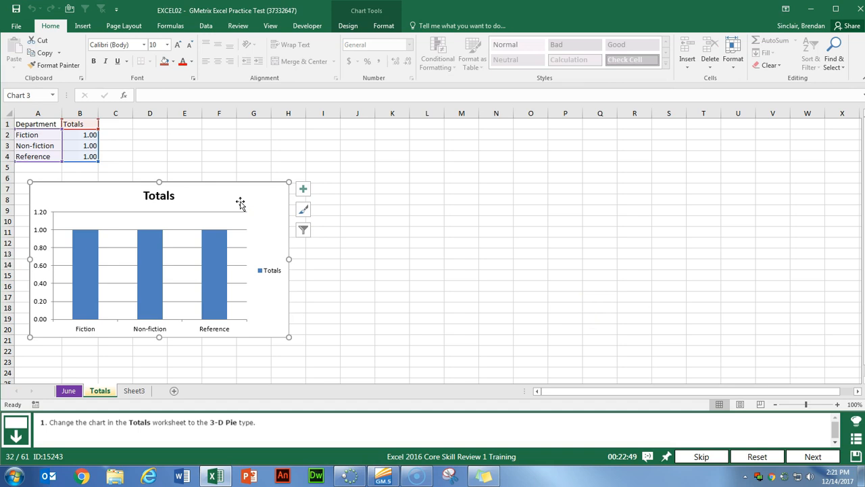
click(348, 26)
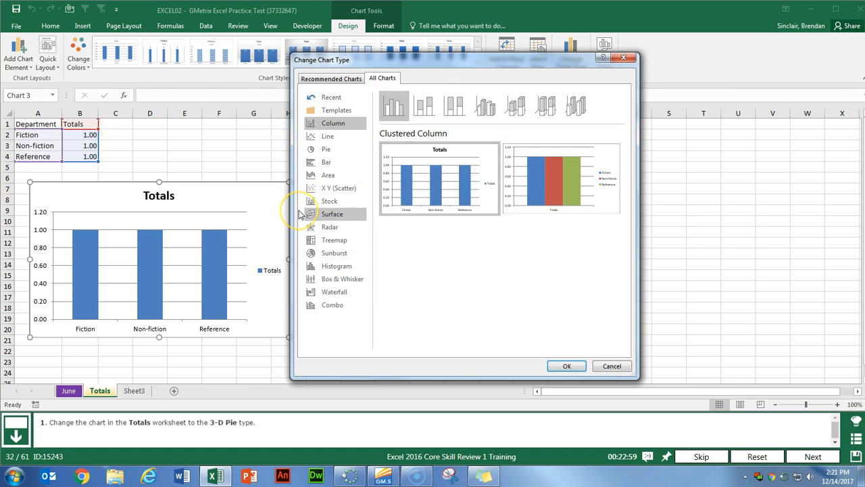
click(326, 149)
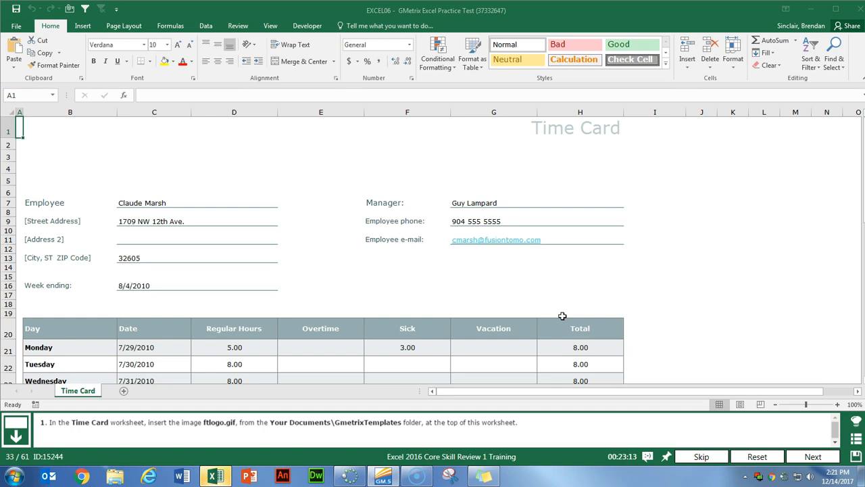
Insert the image ftlogo.gif from the GmetrixTemplates documents folder at the top of the Time Card worksheet, and continue to the next task
click(82, 26)
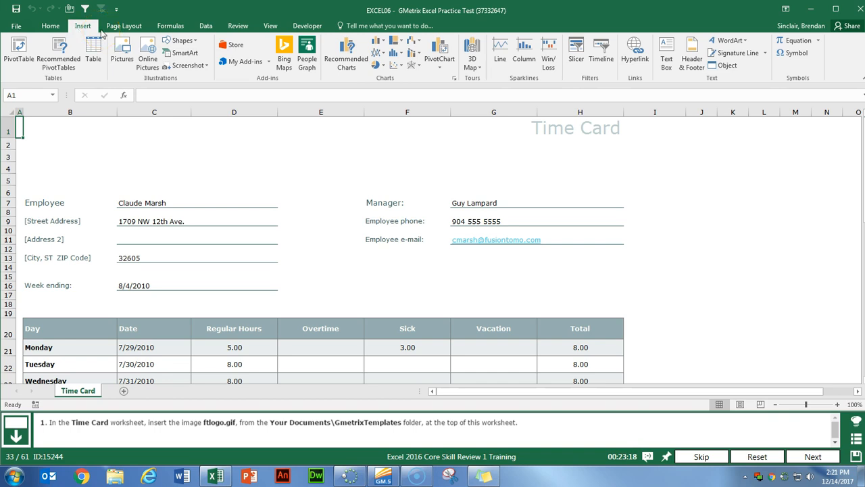
click(122, 59)
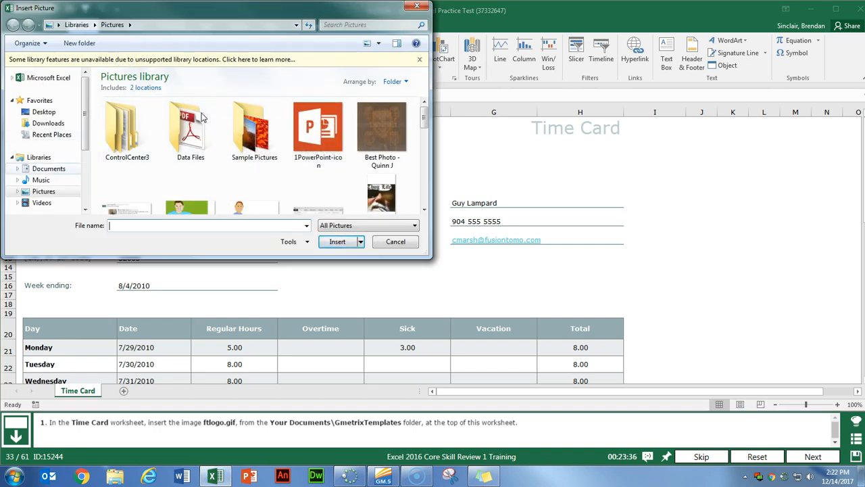
click(49, 168)
scroll(203, 148, down, 2)
double_click(127, 125)
click(127, 103)
click(329, 242)
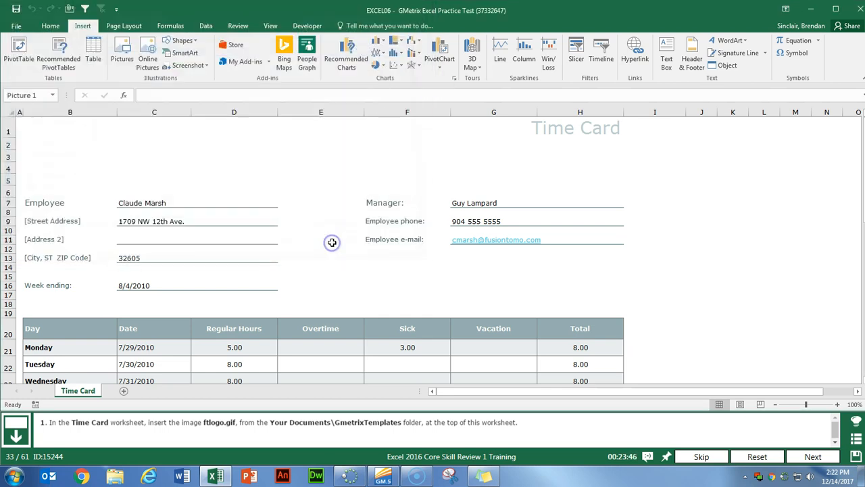
click(813, 456)
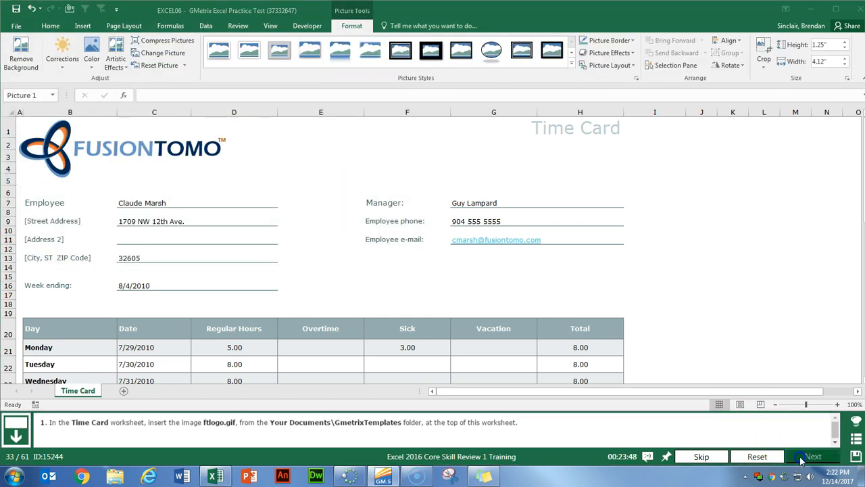
Add a Dark Blue picture border to the FusionTomo logo on the Time Card worksheet, and continue to the next task
click(144, 153)
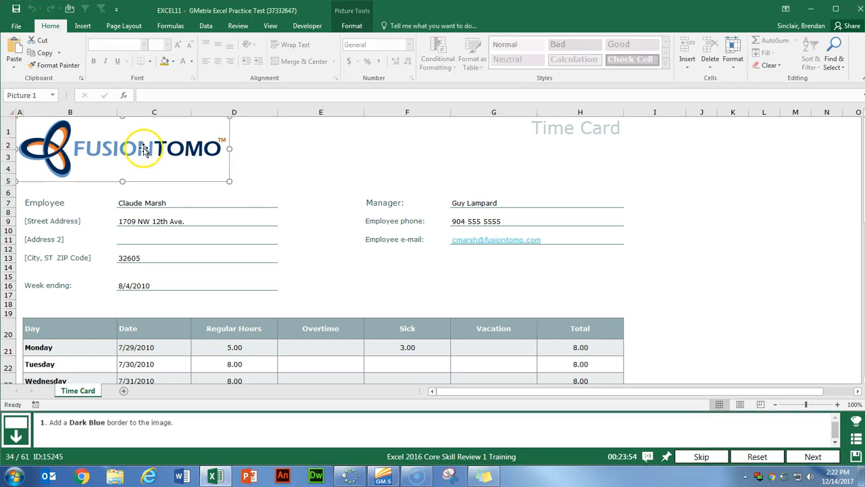
click(353, 27)
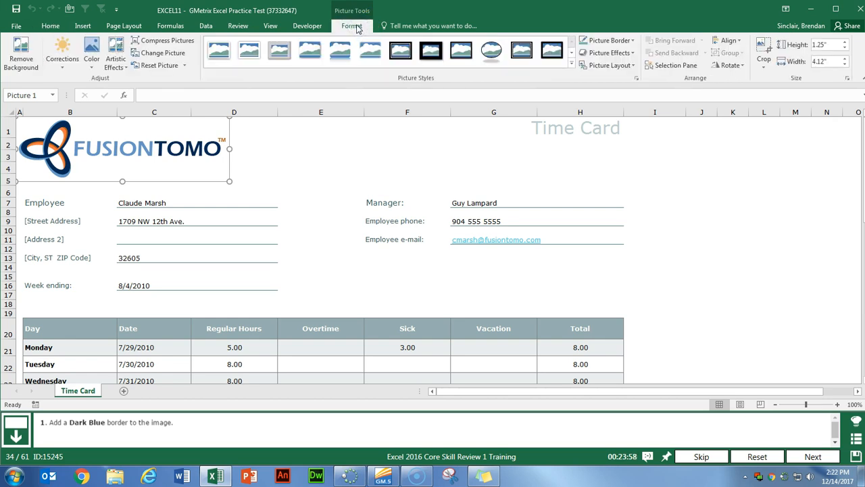
click(632, 41)
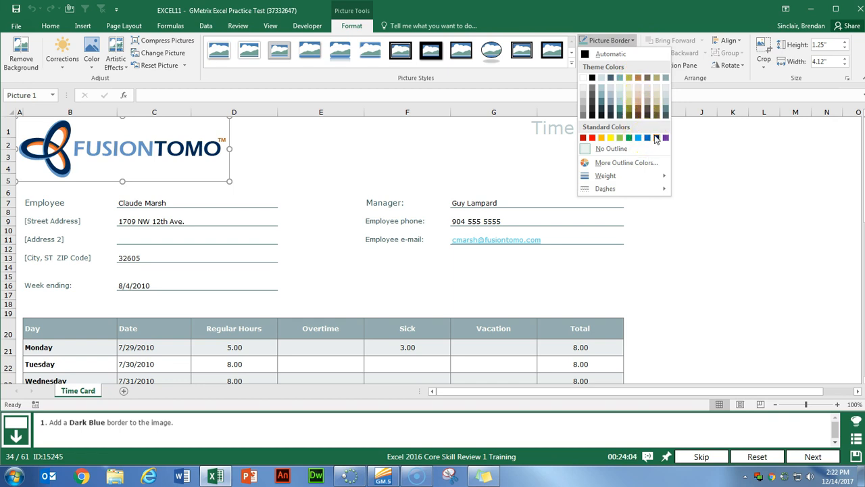
click(656, 138)
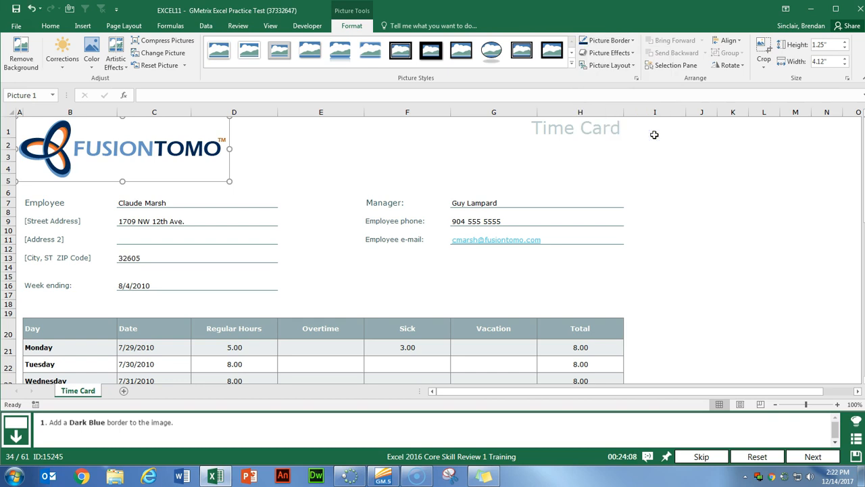
click(813, 457)
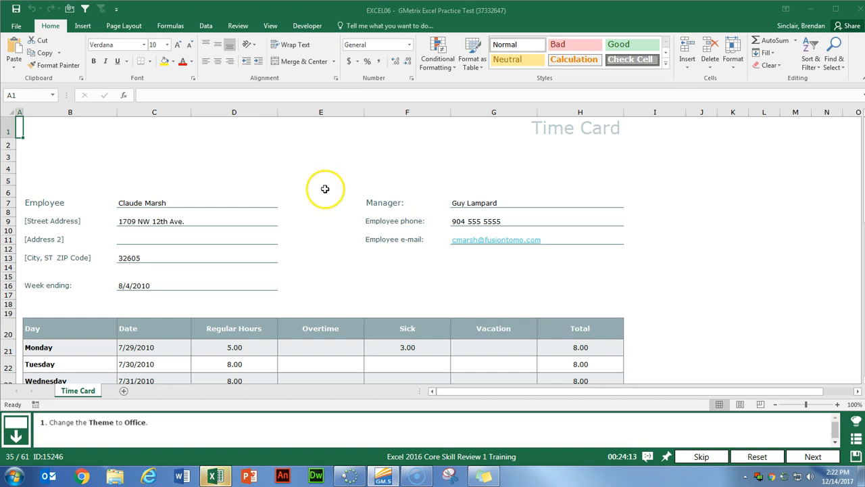
Change the workbook theme to Office, and continue to the next task
click(134, 27)
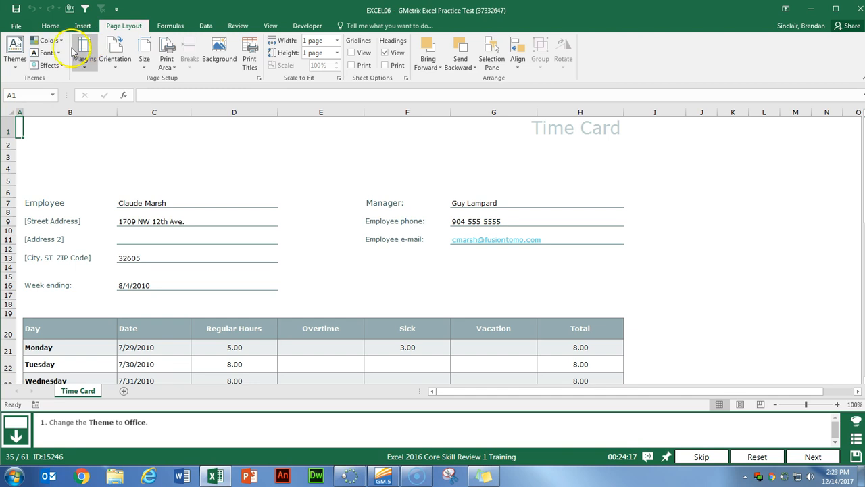
click(15, 55)
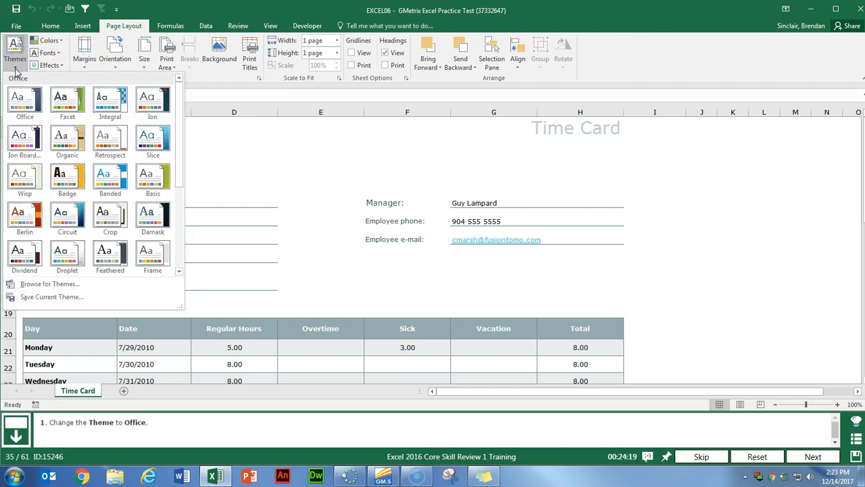
click(23, 101)
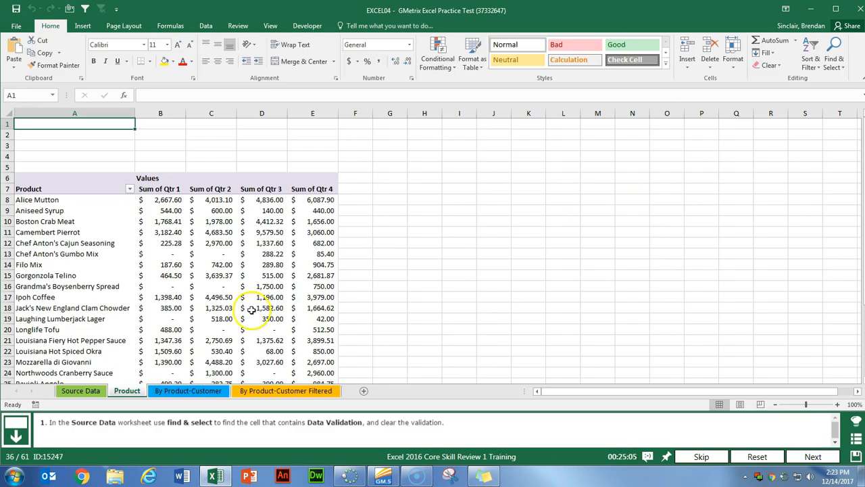
Find the cell with Data Validation on the Source Data worksheet, apply Clear All to it, and continue to the next task
click(91, 393)
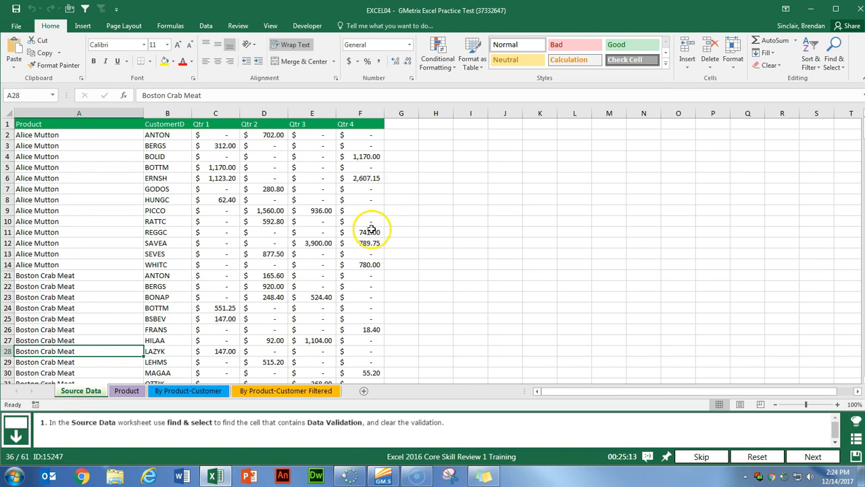
click(838, 68)
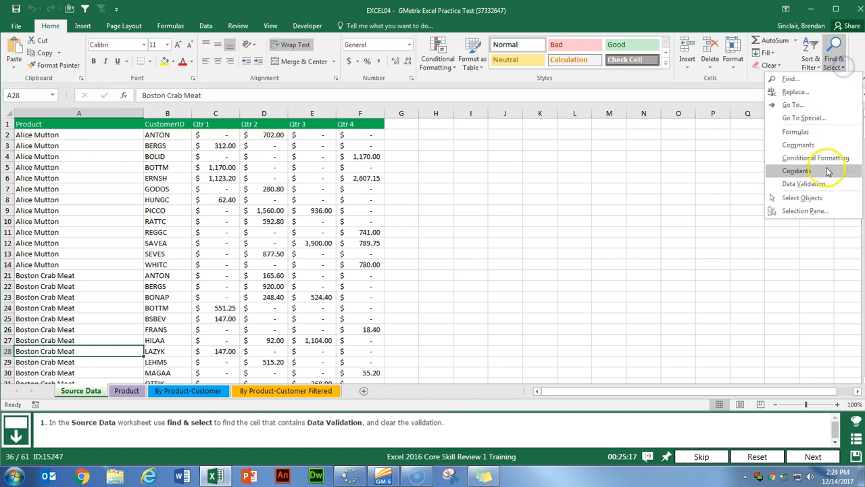
click(840, 186)
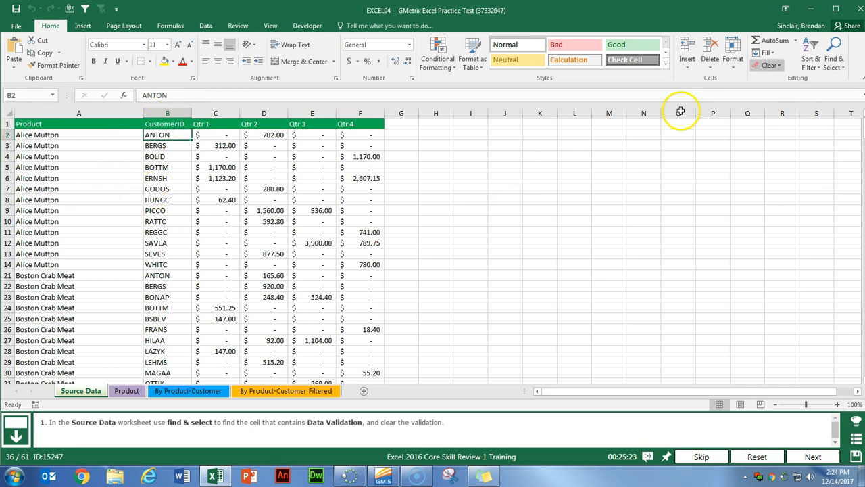
click(777, 66)
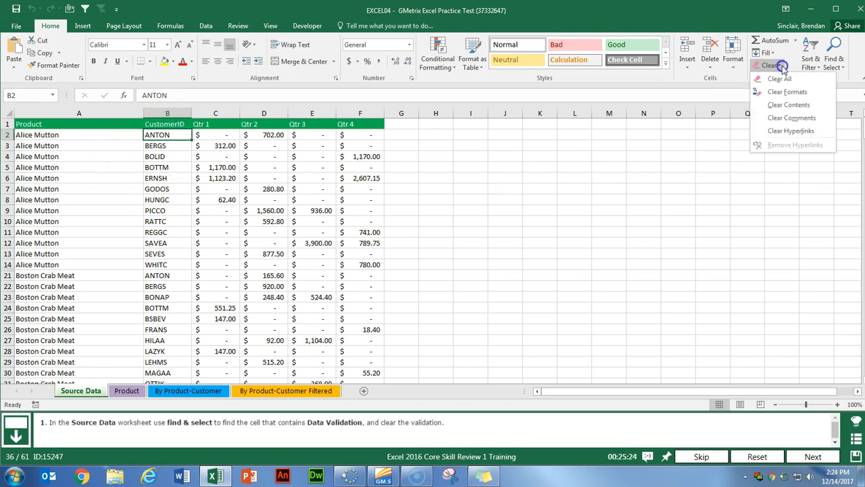
click(815, 80)
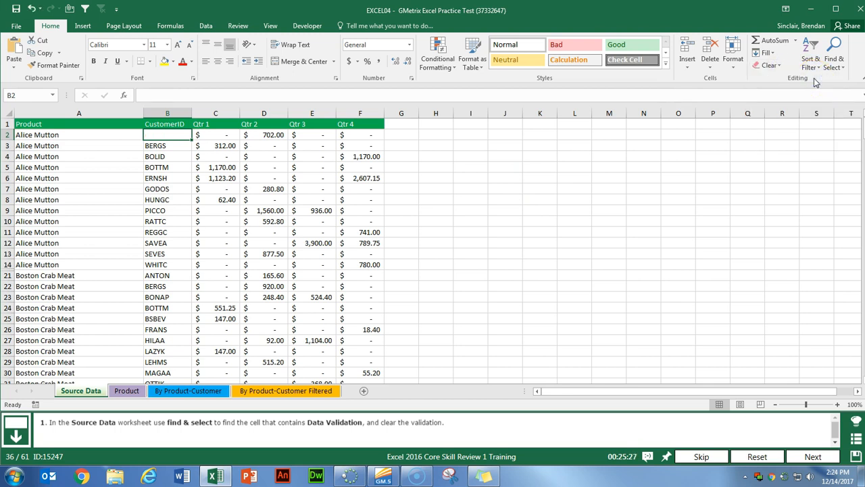
click(813, 456)
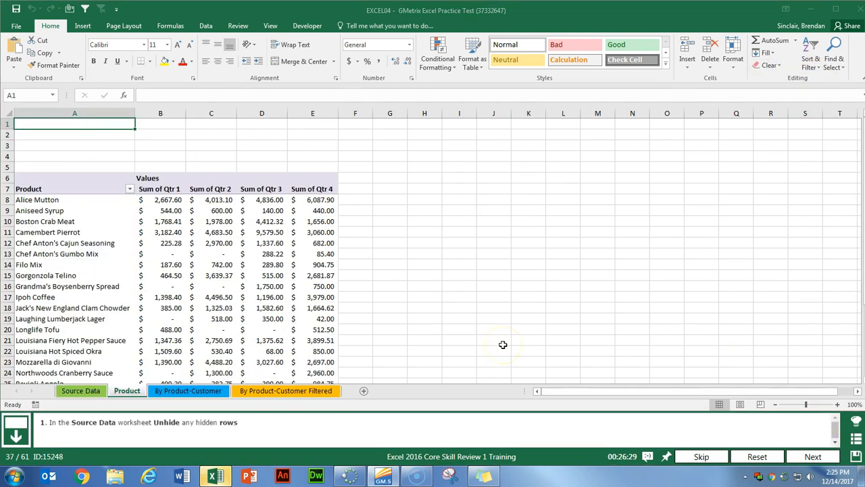
Select the entire Source Data worksheet and unhide all of its hidden rows
click(94, 396)
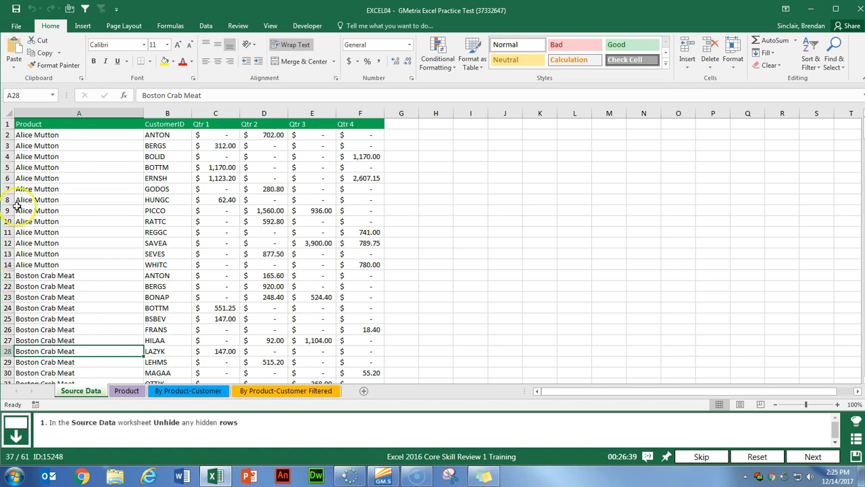
click(7, 114)
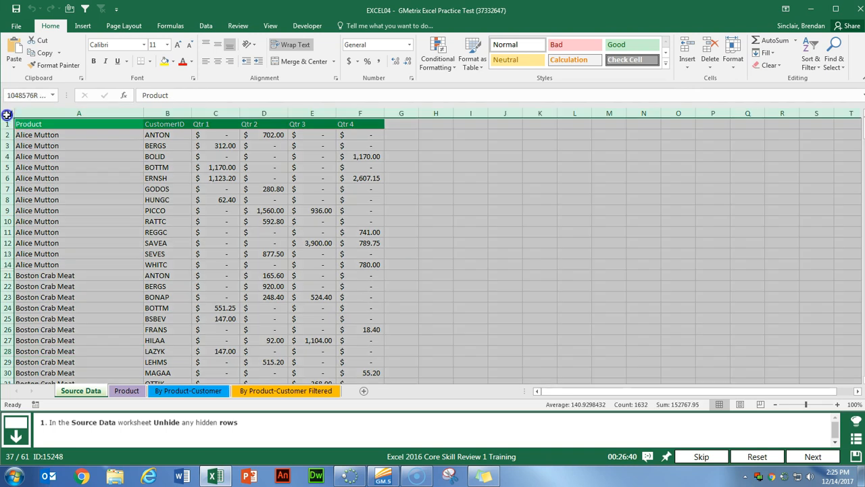
right_click(8, 275)
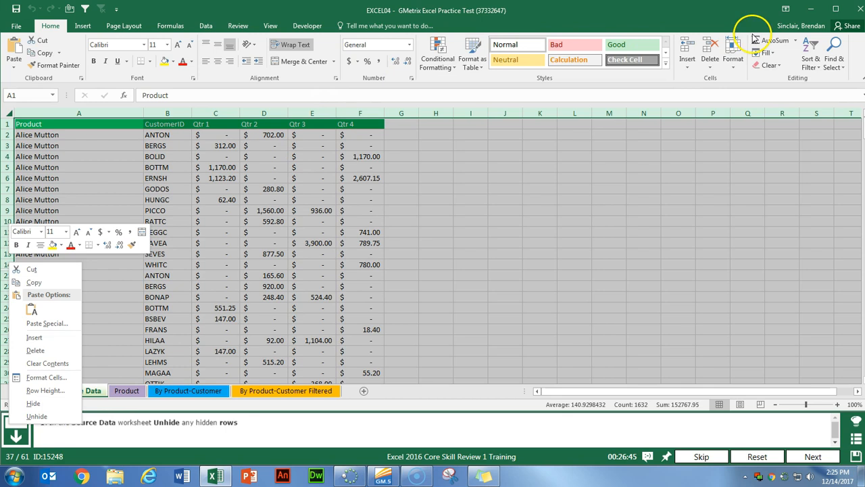
click(731, 64)
mouse_move(765, 174)
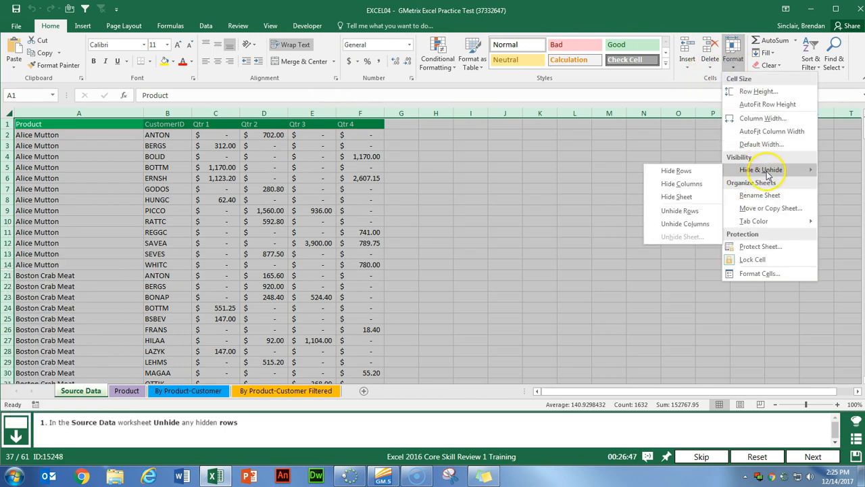
click(706, 210)
click(338, 286)
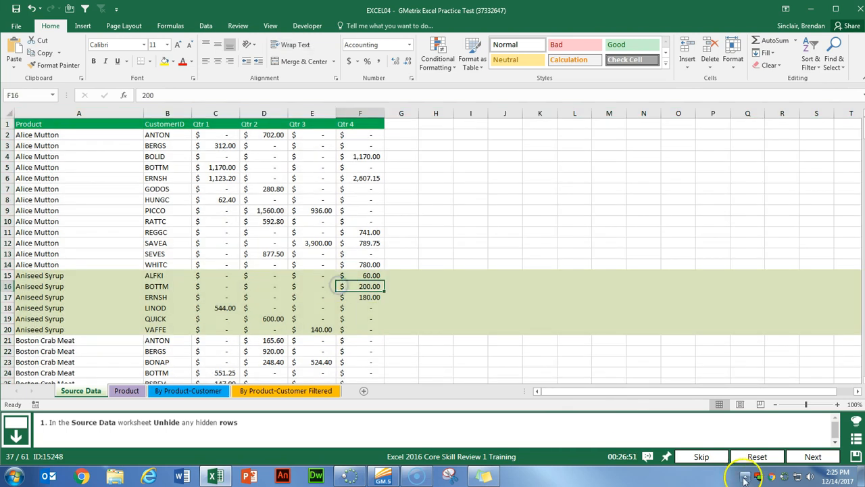
Continue to the next task and make gridlines visible on the Time Card worksheet
click(813, 456)
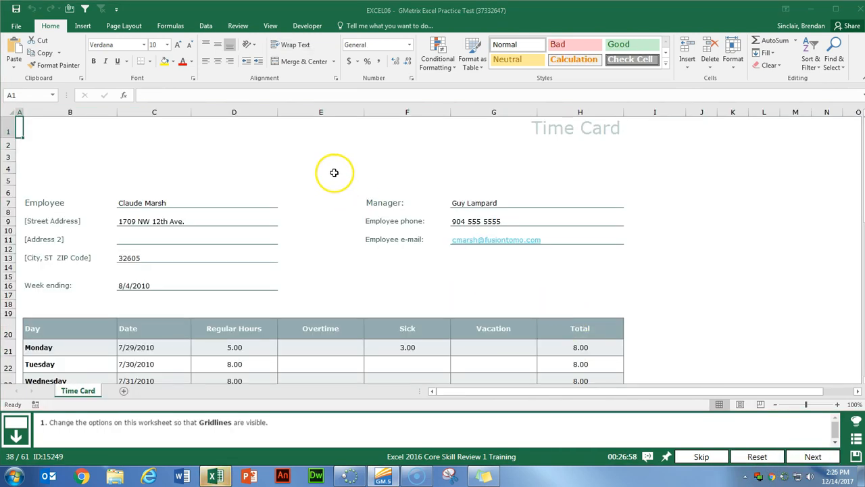
click(270, 27)
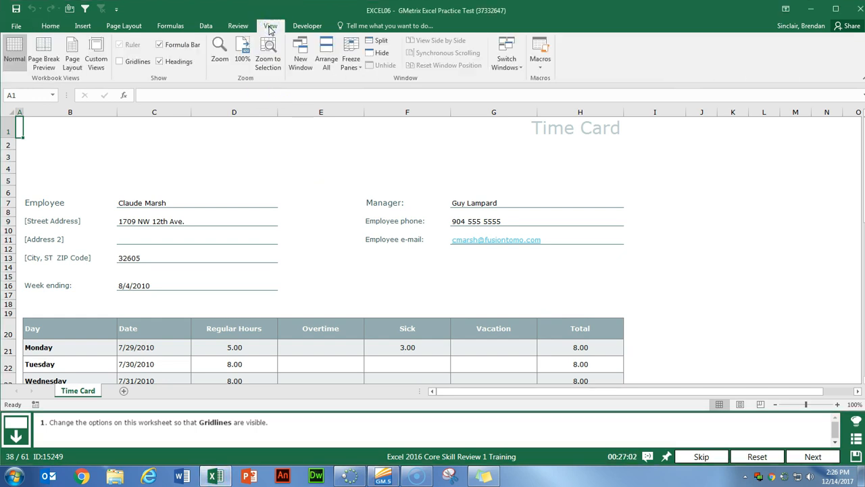
click(134, 66)
Continue to the next task and set the Time Card worksheet's page margins to Narrow
click(813, 457)
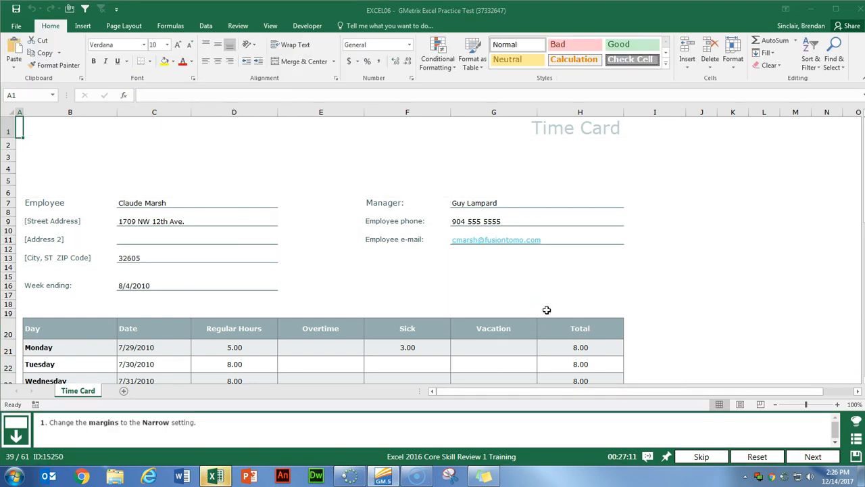
click(130, 27)
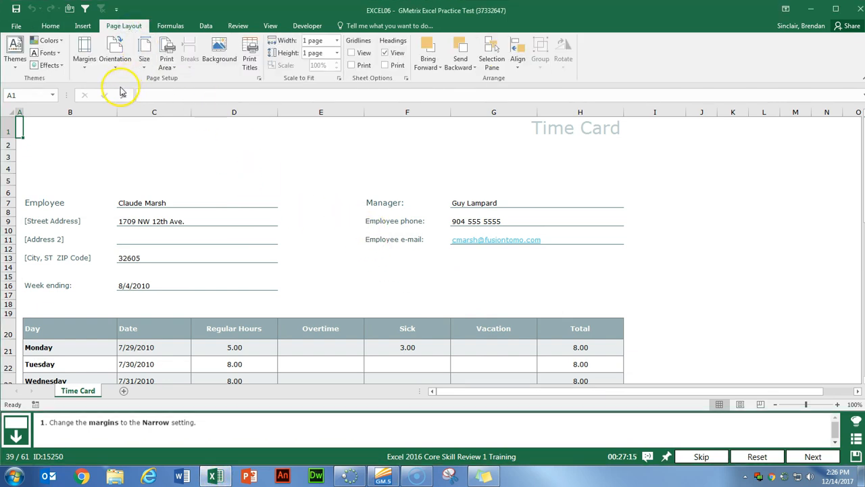
click(85, 68)
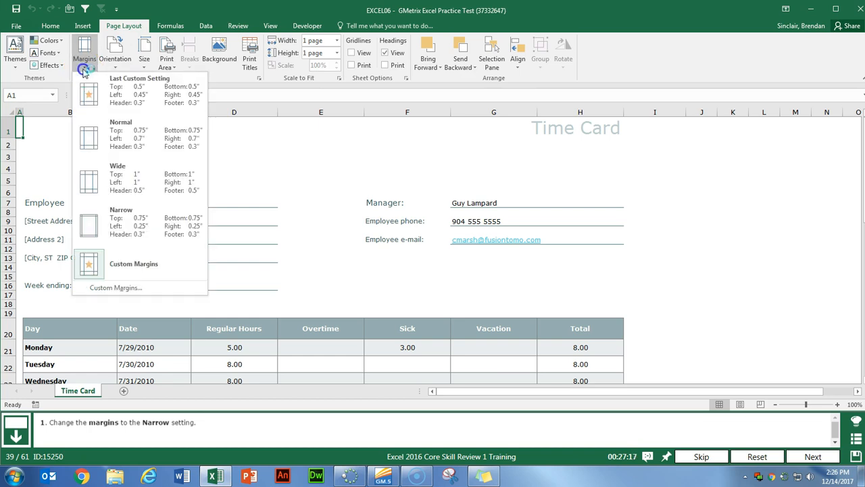
click(146, 229)
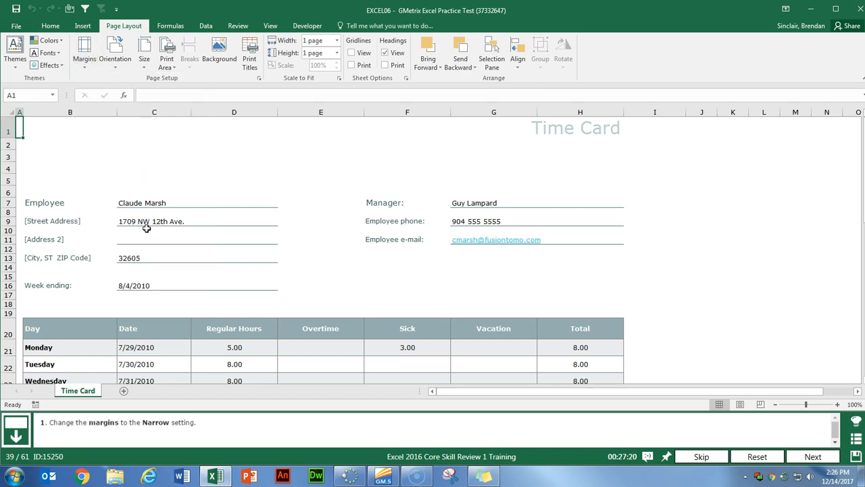
Continue to the next task and insert the COUNTIF function in cell B17 of the Annual Sales worksheet
click(805, 457)
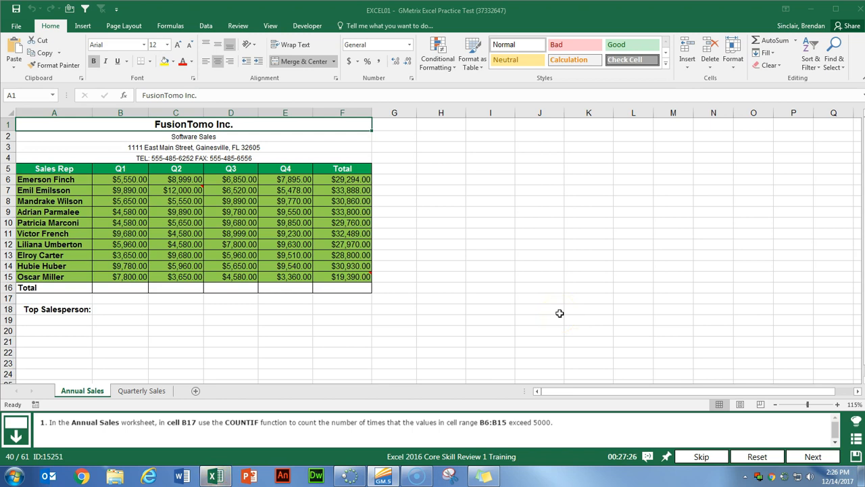
click(118, 298)
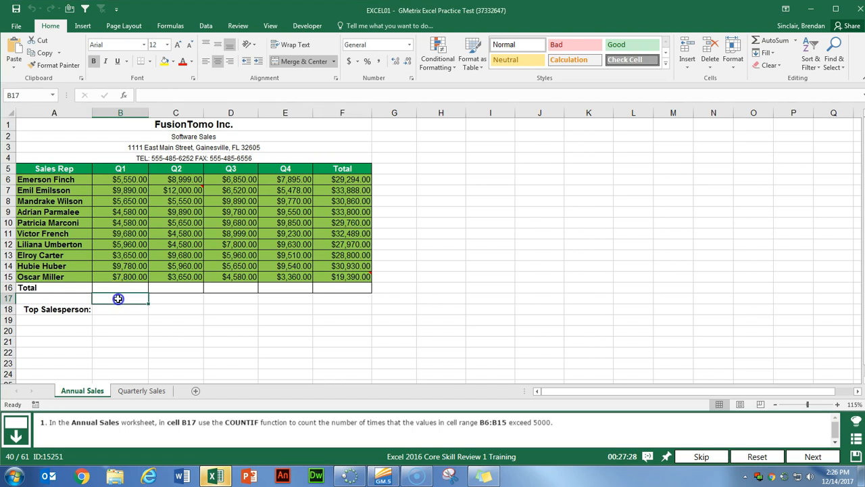
click(126, 94)
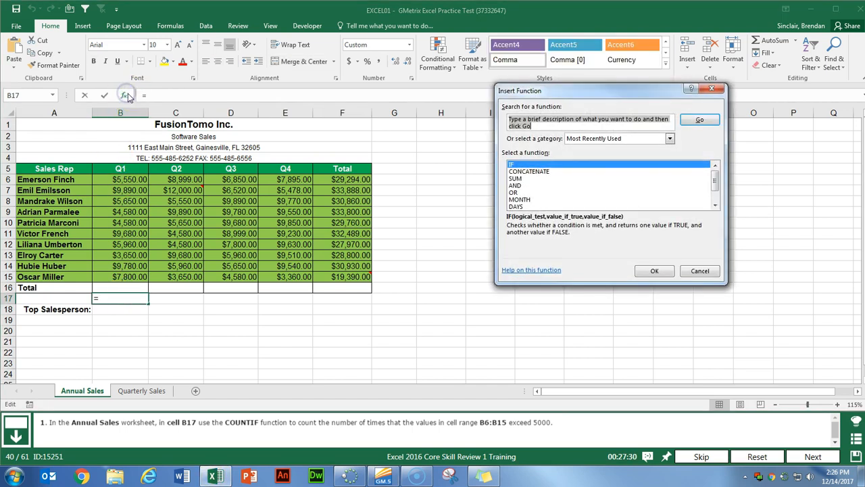
text(counti)
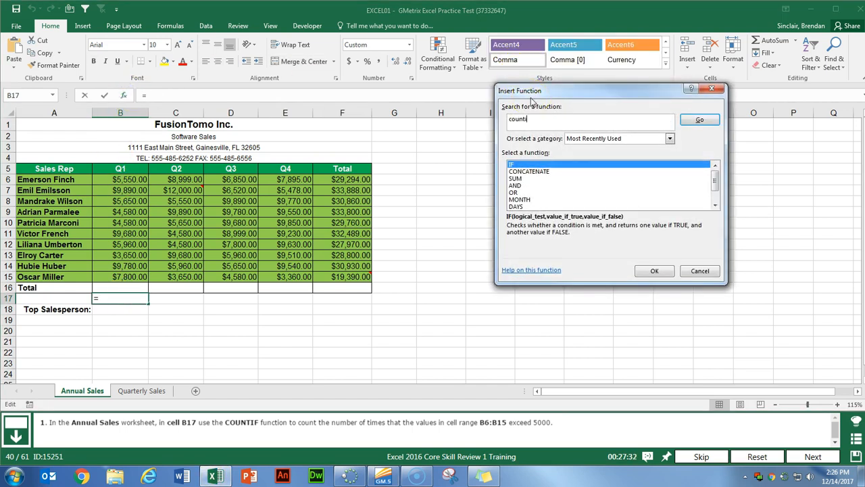
text(f)
key(Return)
click(654, 271)
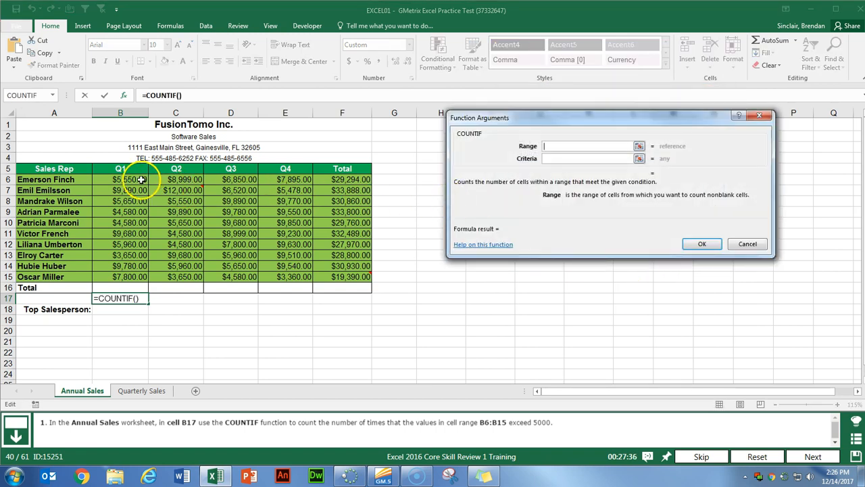
Complete the COUNTIF function with range B6:B15 and criteria ">5000", and continue to the next task
drag(135, 179, 137, 276)
click(569, 157)
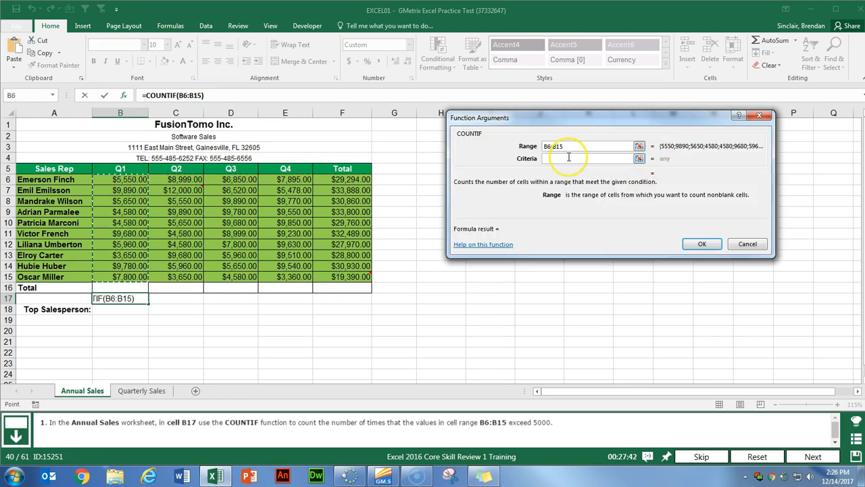
click(582, 160)
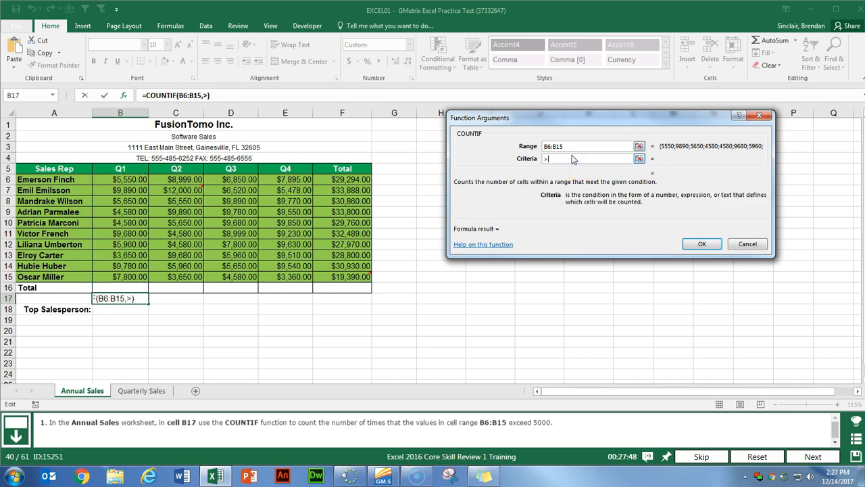
key(Tab)
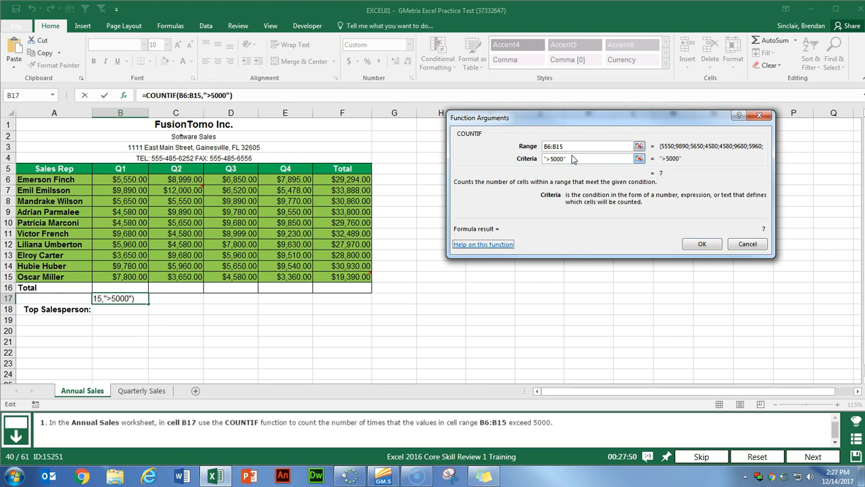
click(699, 244)
click(813, 456)
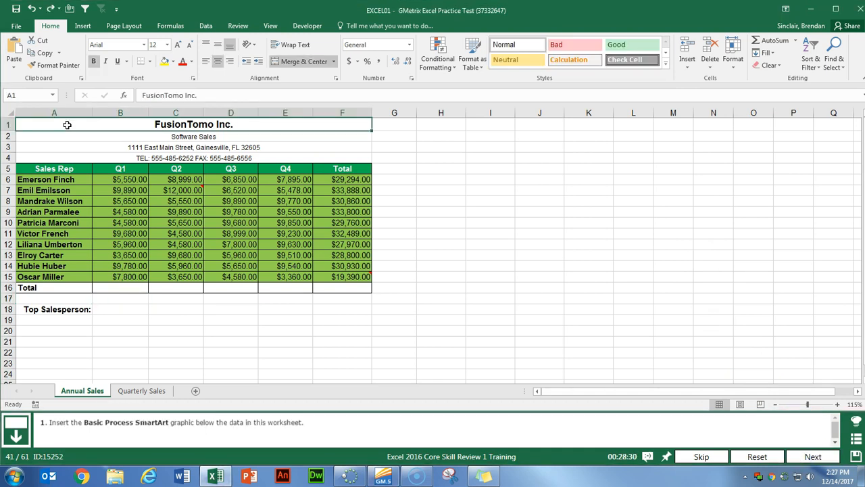
Insert a Basic Process SmartArt graphic on the Annual Sales worksheet and move it below the data
click(81, 29)
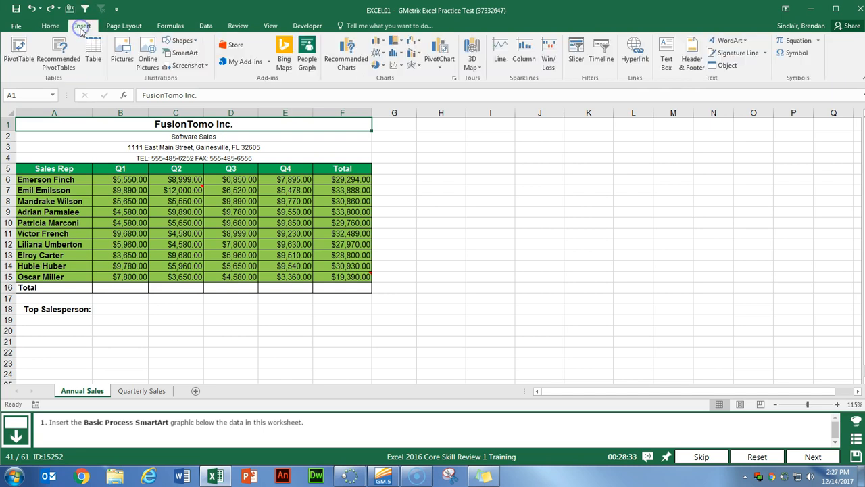
click(192, 54)
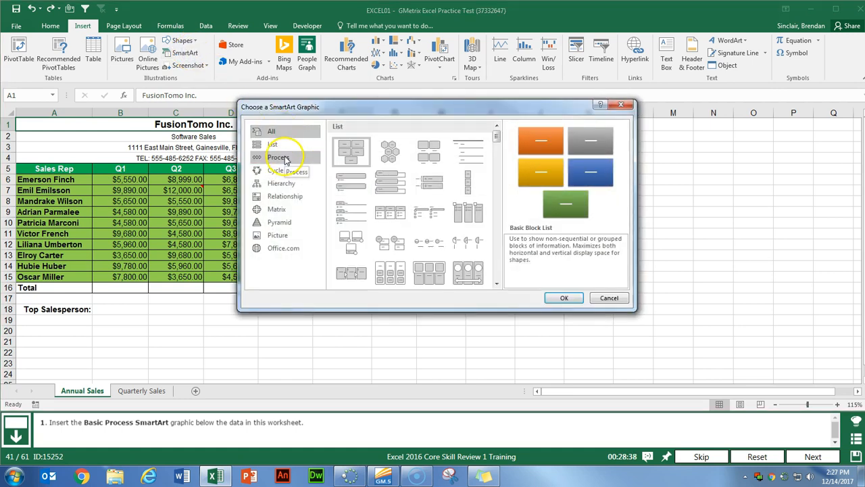
click(283, 158)
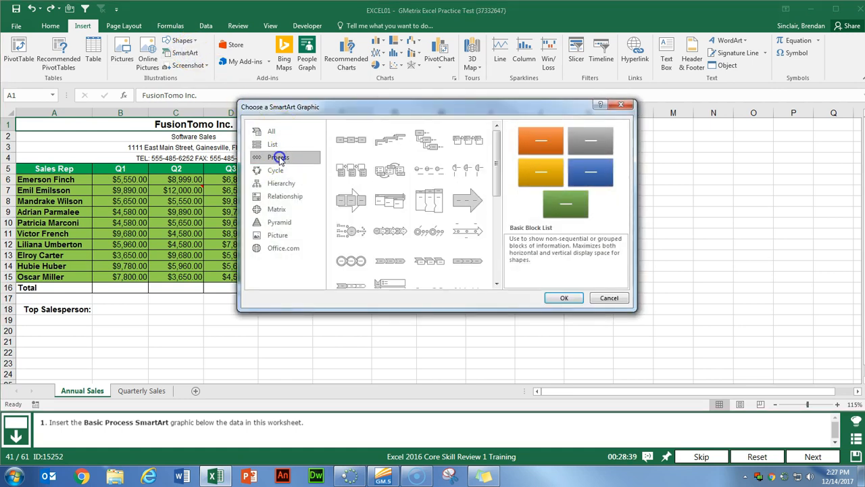
click(353, 140)
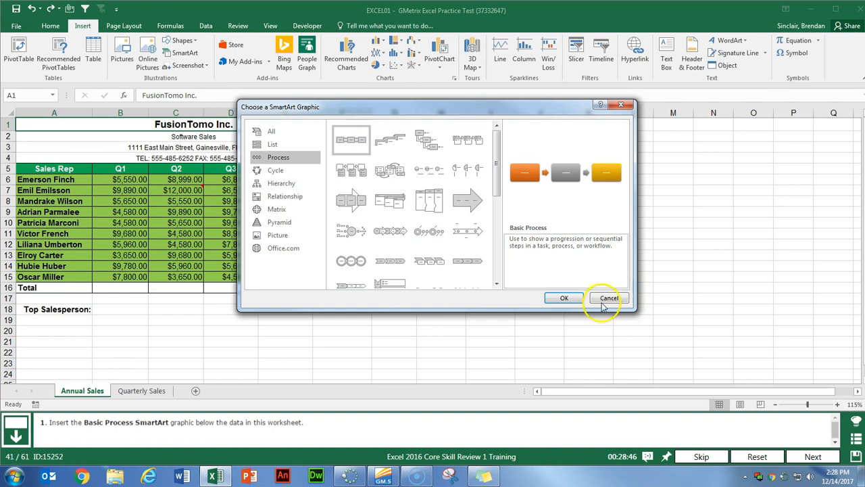
click(561, 297)
drag(559, 169, 368, 291)
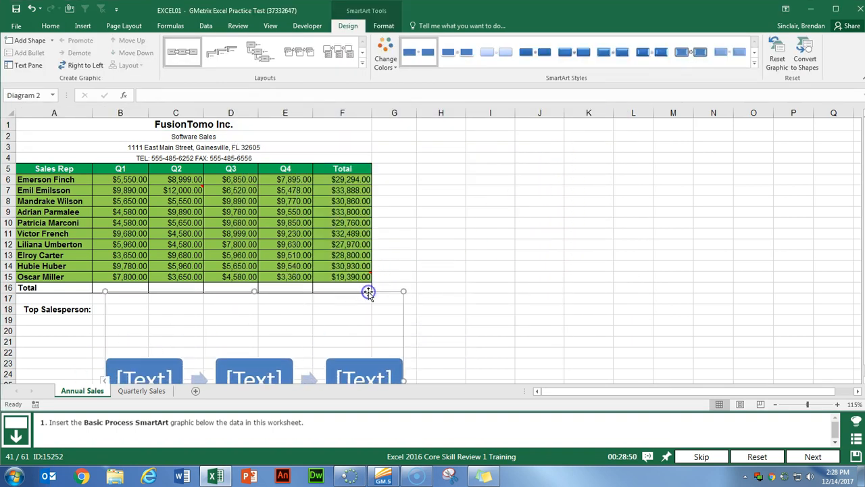